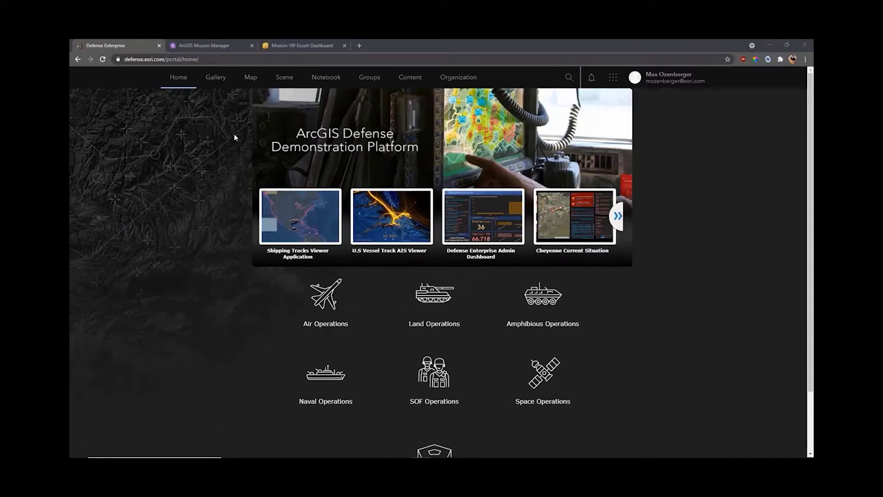
# Step: Go to the portal's Content page to list its four items
pyautogui.click(401, 84)
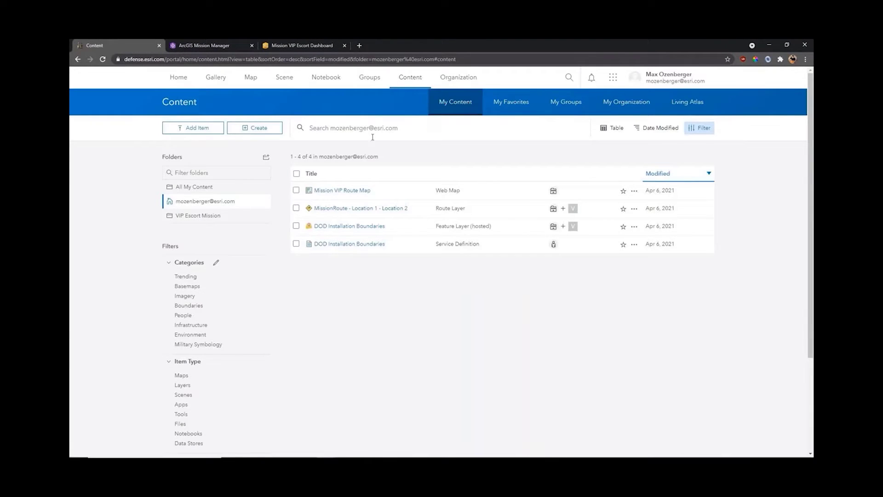
# Step: View the Mission VIP Route Map in Map Viewer, then return to the portal home page
pyautogui.click(351, 193)
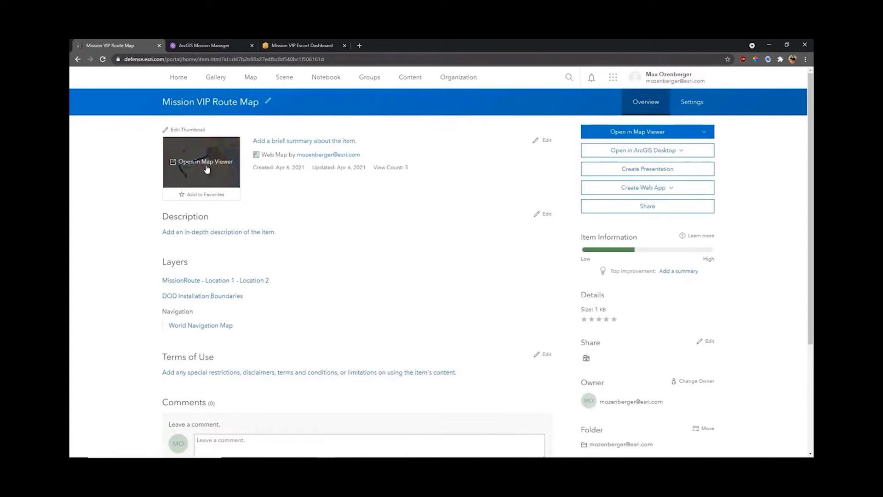
pyautogui.click(205, 169)
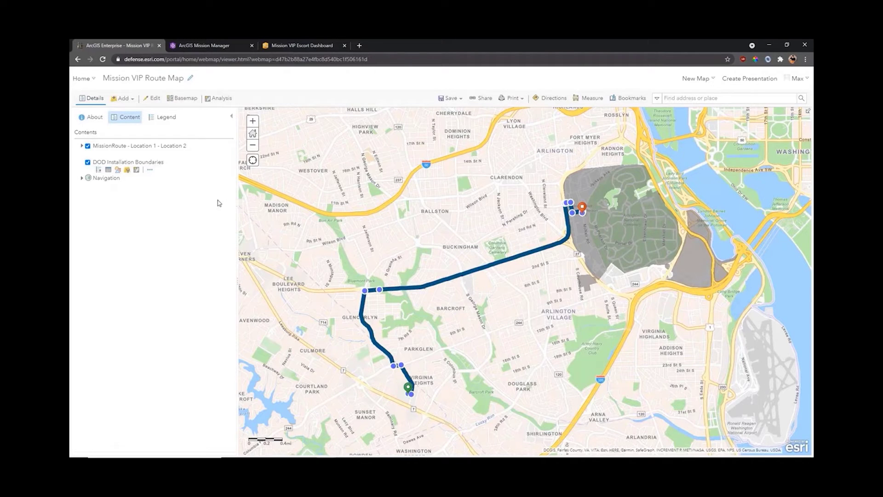
pyautogui.click(84, 78)
pyautogui.click(84, 93)
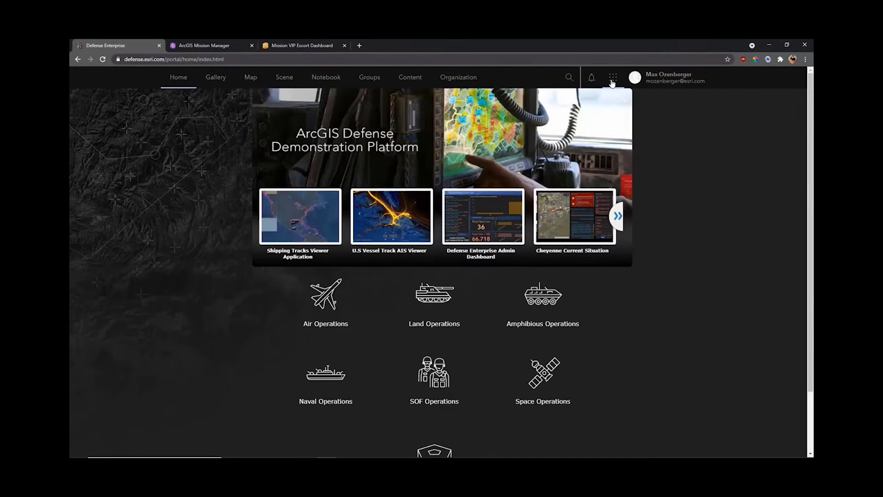
pyautogui.click(612, 82)
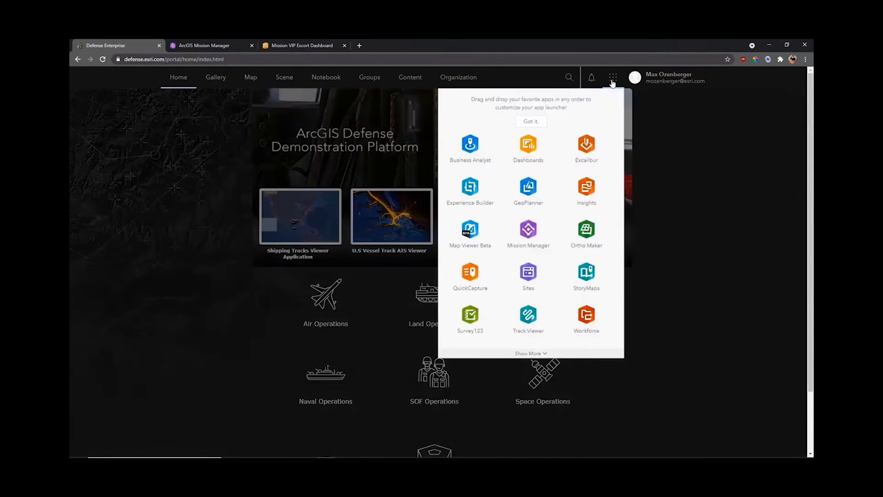
# Step: Launch Mission Manager, list its three missions, and bring up the VIP Escort Mission page
pyautogui.click(533, 235)
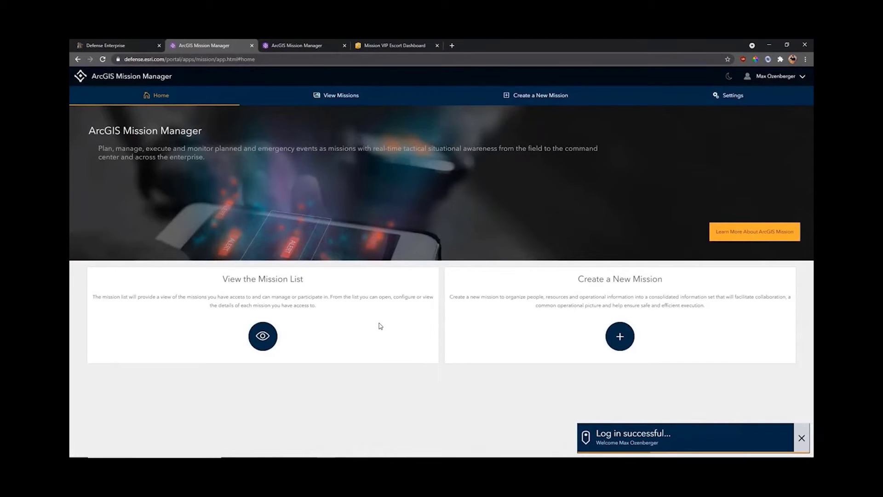
pyautogui.click(263, 336)
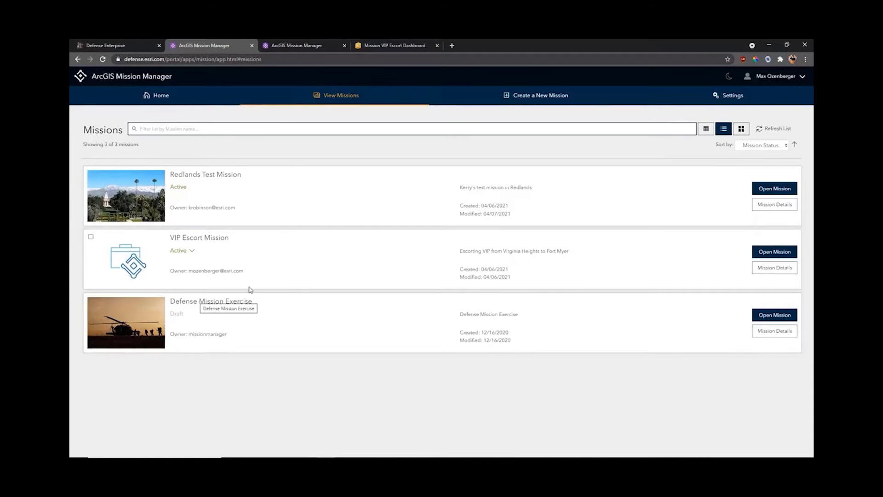
pyautogui.click(290, 46)
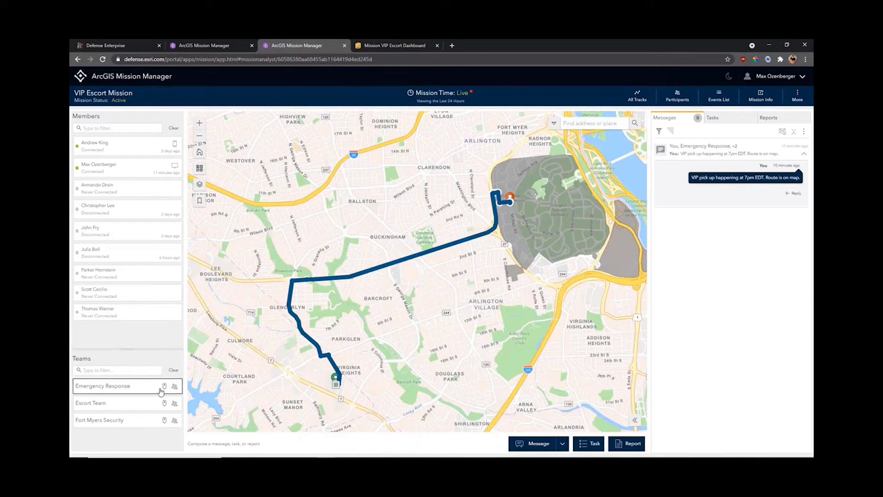
pyautogui.moveTo(175, 390)
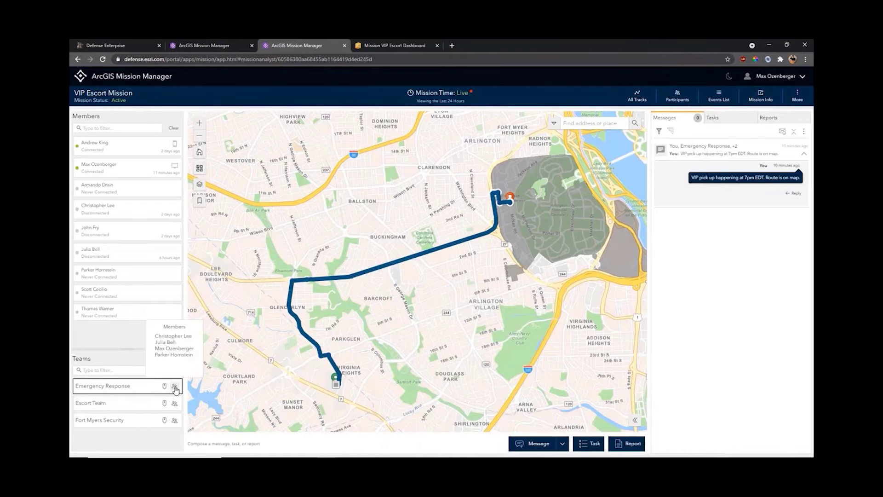
pyautogui.moveTo(176, 407)
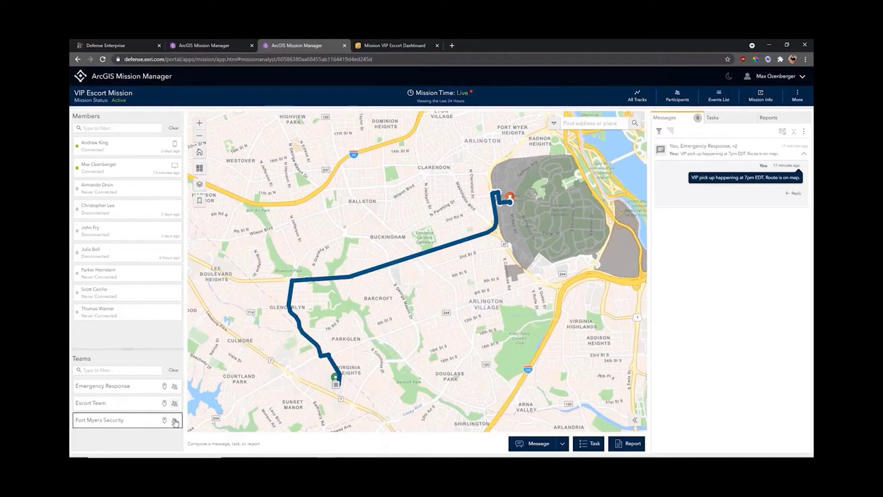
pyautogui.moveTo(175, 423)
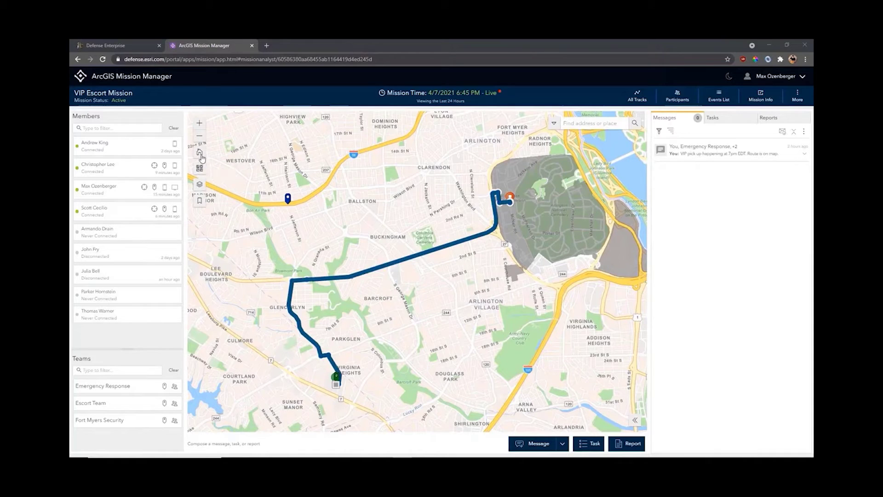
# Step: Try Dark Gray Canvas and Imagery basemaps, settle on Navigation, and show the mission layers
pyautogui.click(199, 168)
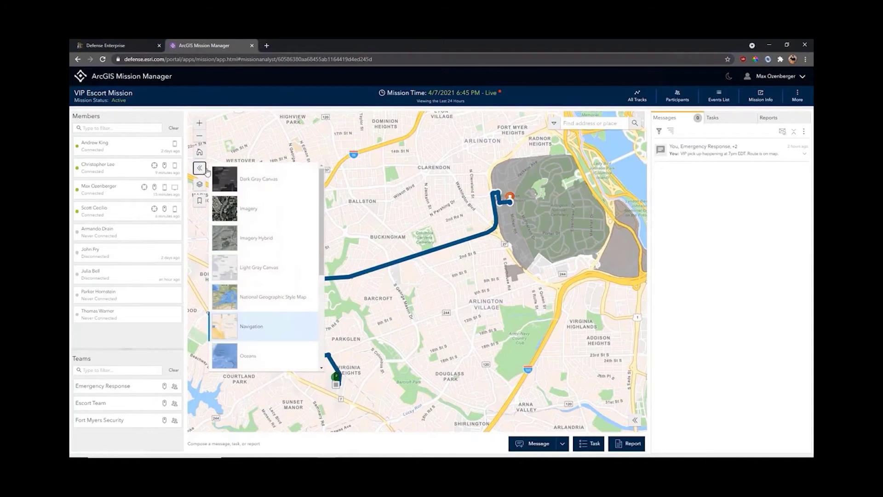
pyautogui.click(265, 189)
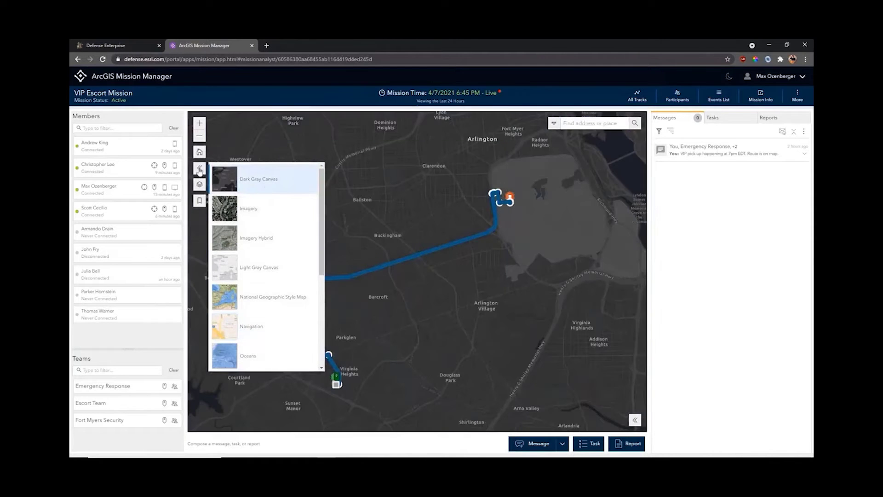
pyautogui.click(199, 168)
pyautogui.click(200, 169)
pyautogui.click(253, 210)
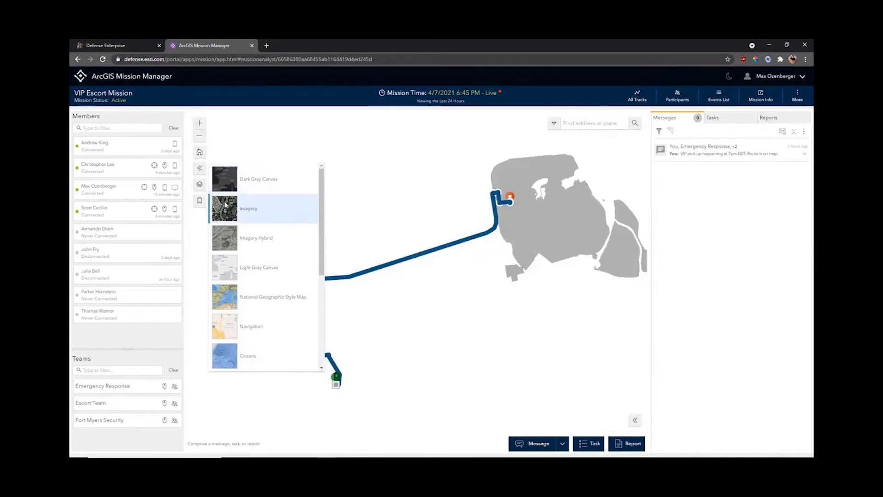
pyautogui.click(200, 169)
pyautogui.click(200, 169)
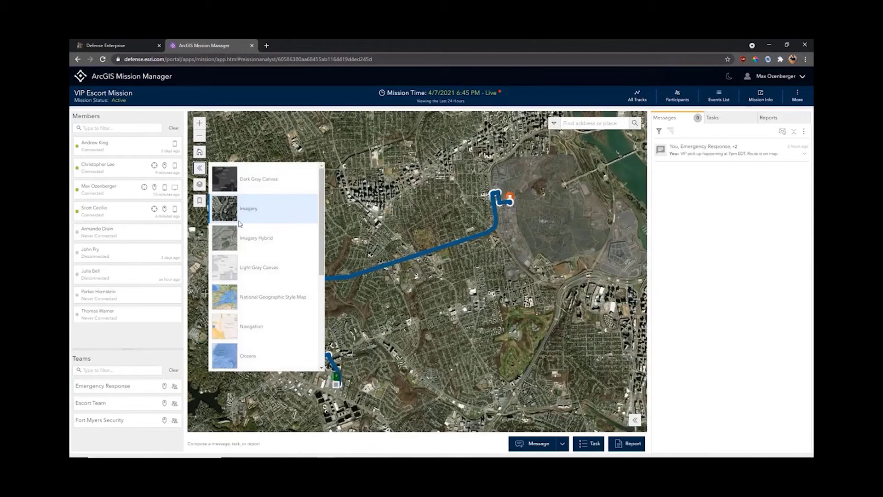
pyautogui.click(251, 316)
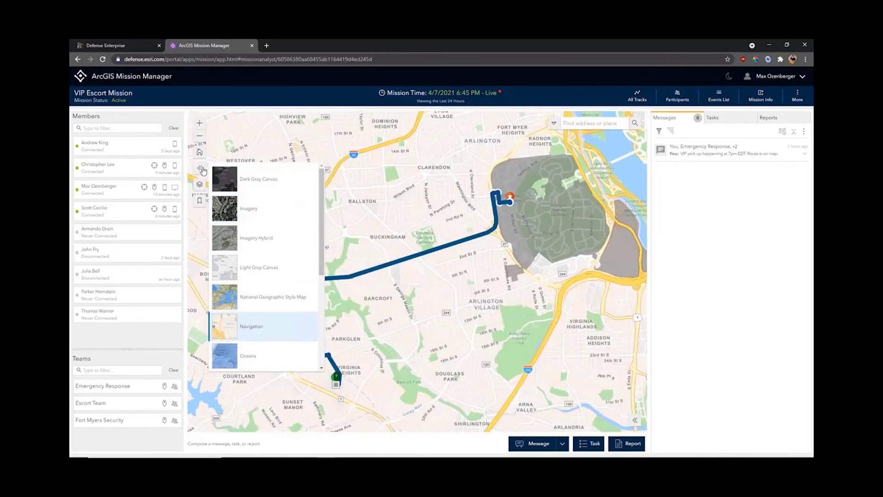
pyautogui.click(200, 169)
pyautogui.click(200, 185)
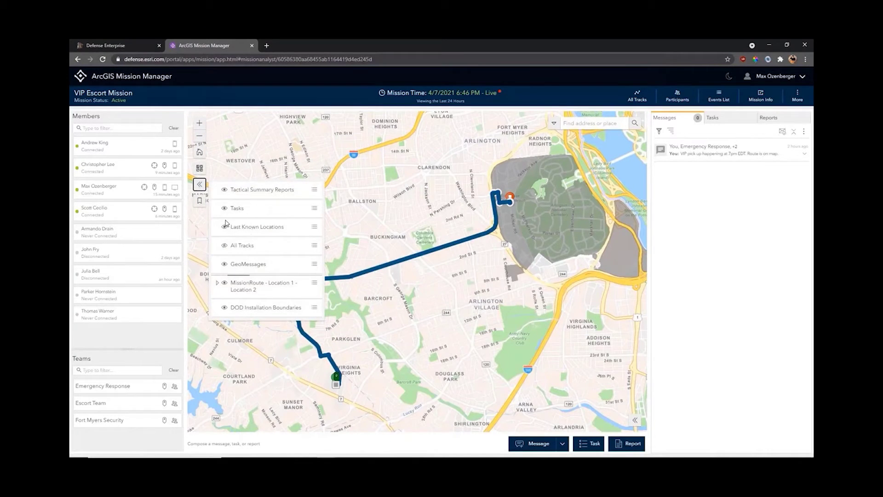
# Step: Toggle the MissionRoute and DOD Installation Boundaries layers' visibility
pyautogui.click(224, 284)
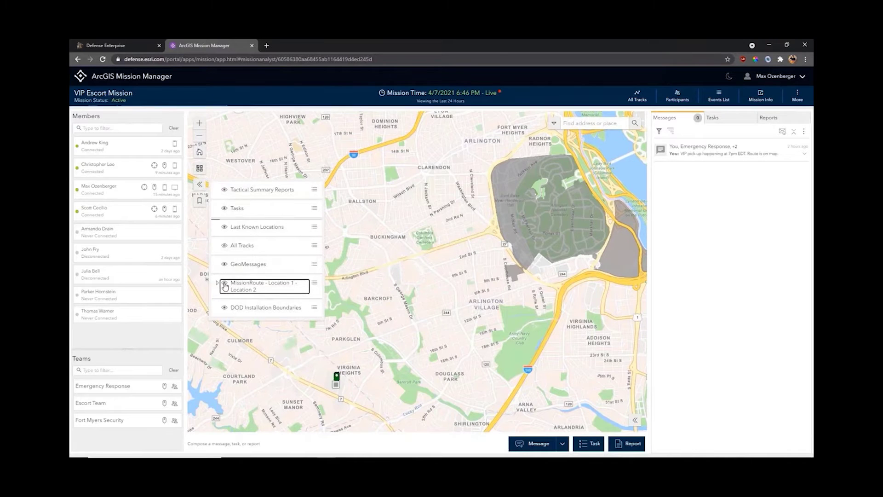
pyautogui.click(224, 284)
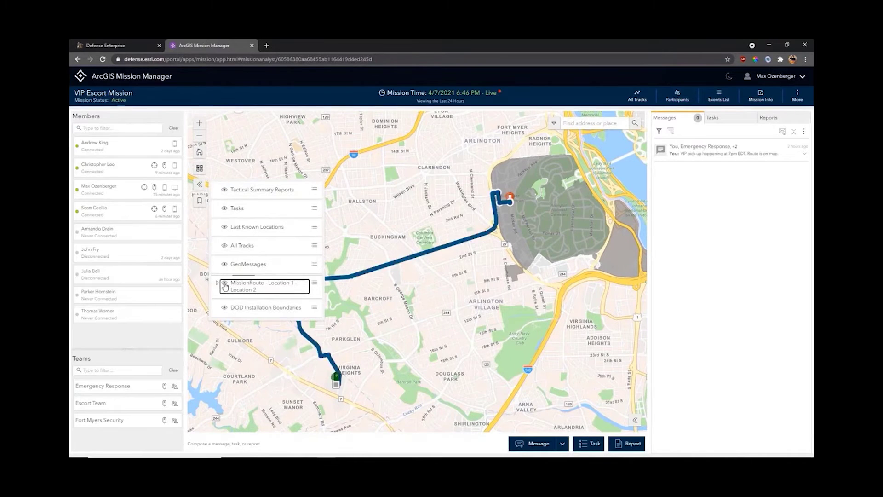
pyautogui.click(225, 307)
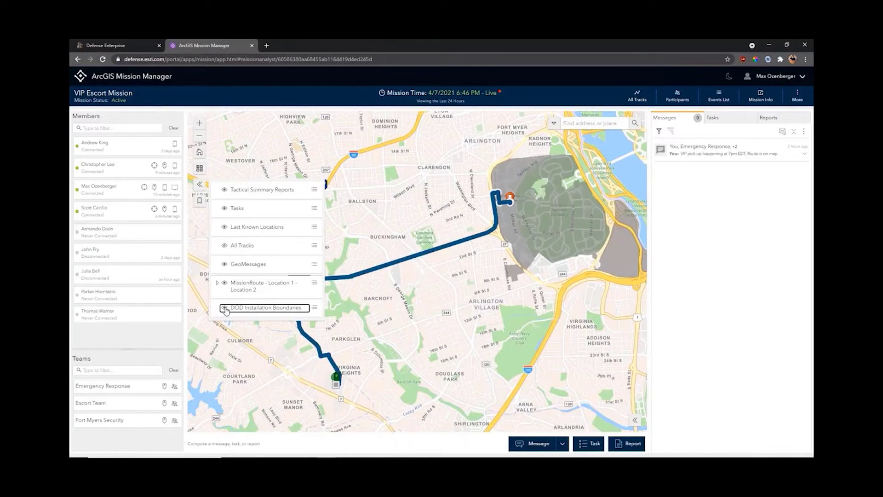
pyautogui.click(201, 185)
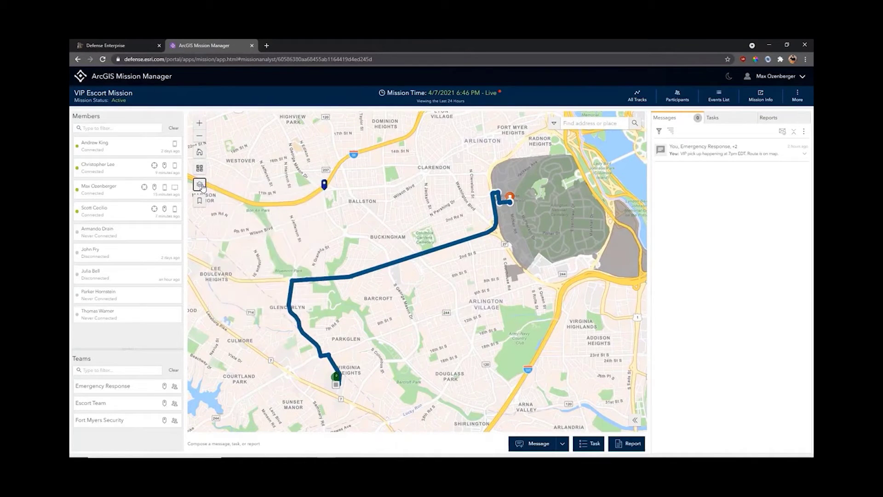
# Step: Zoom to the CONUS bookmark, check a member's marker, then return to the Mission Route bookmark
pyautogui.click(199, 202)
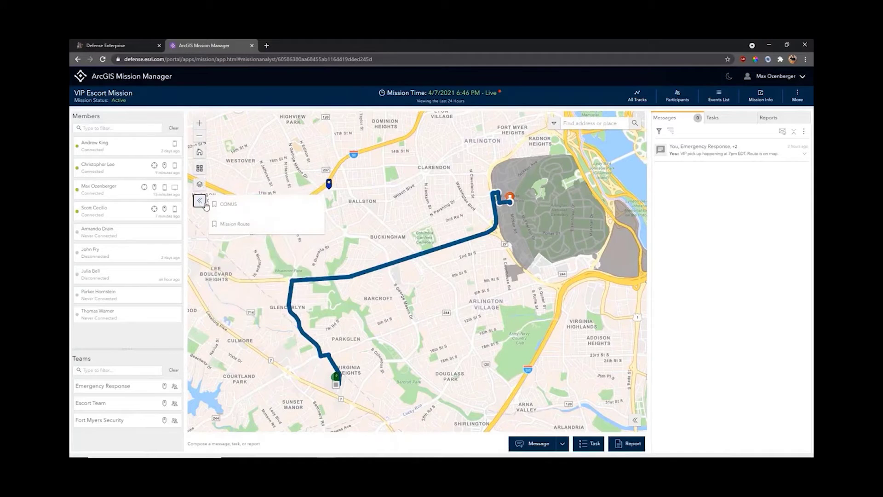
pyautogui.click(228, 204)
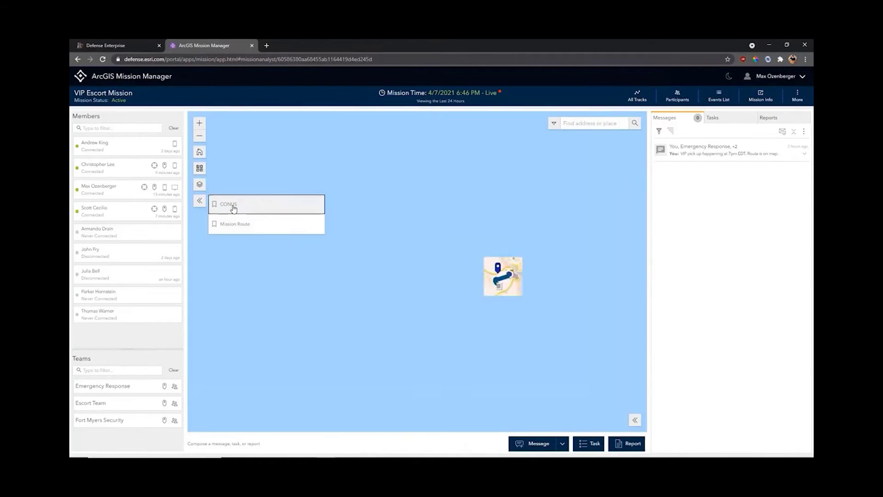
pyautogui.click(199, 201)
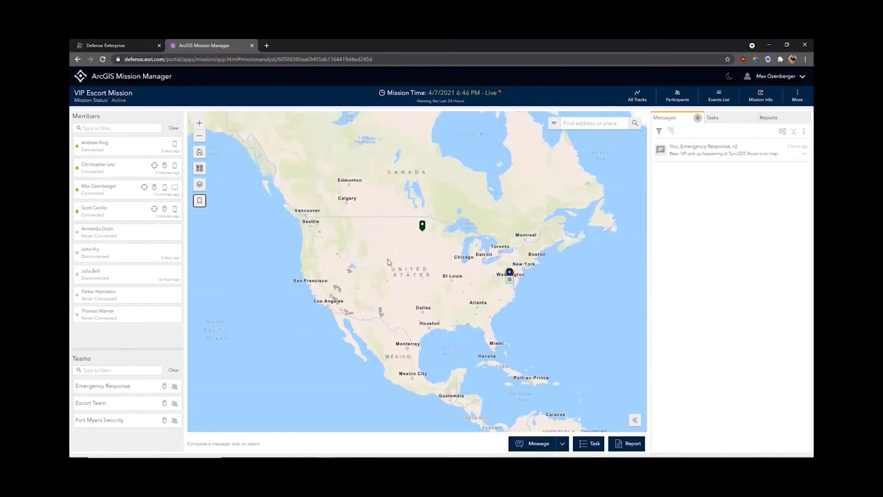
pyautogui.click(422, 226)
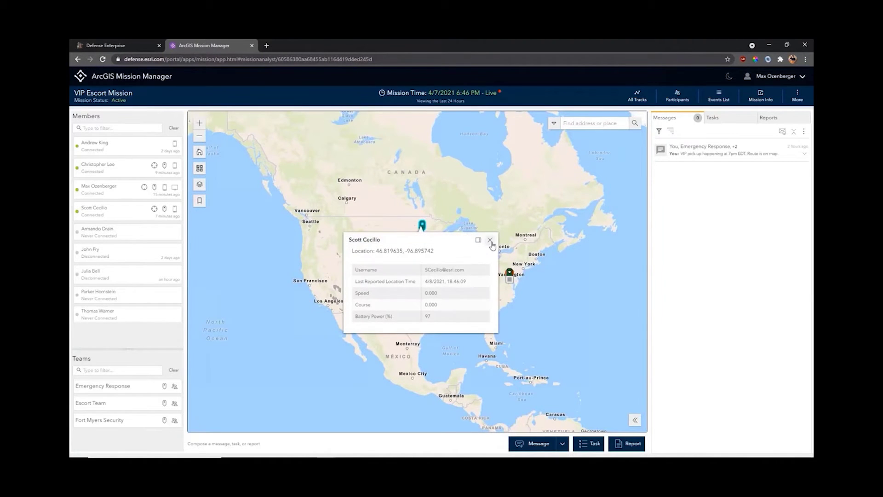
pyautogui.click(490, 241)
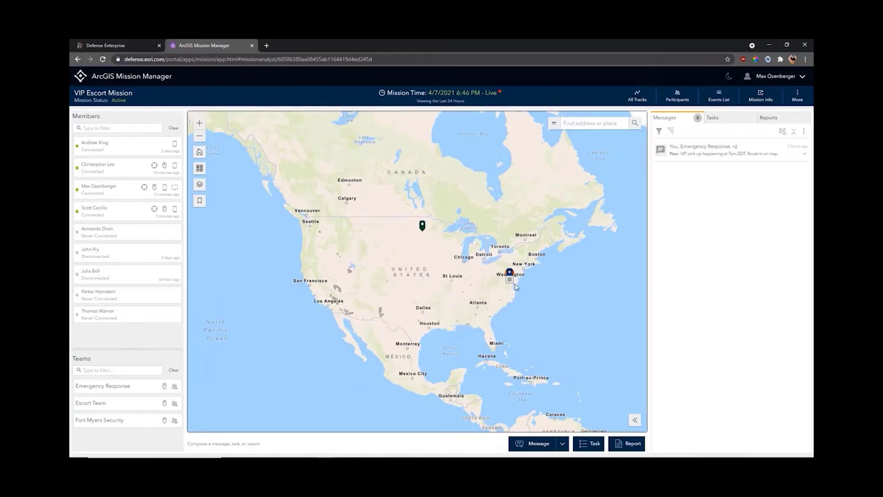
pyautogui.click(205, 203)
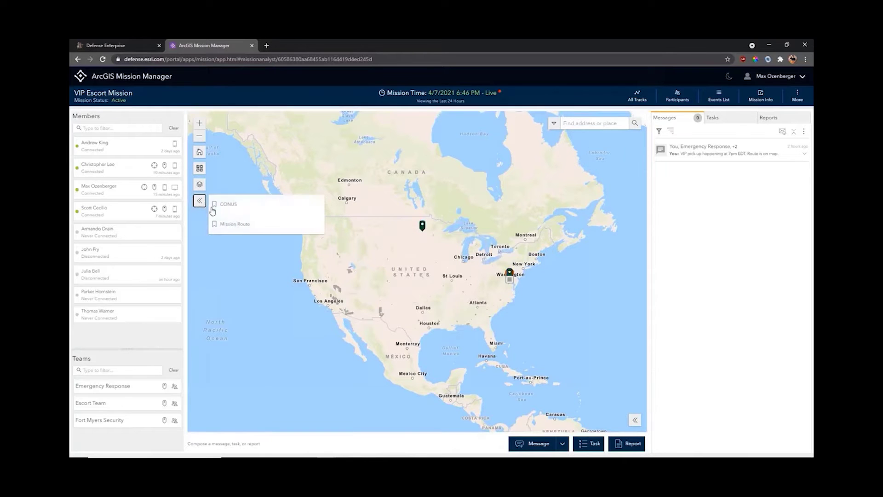
pyautogui.click(240, 225)
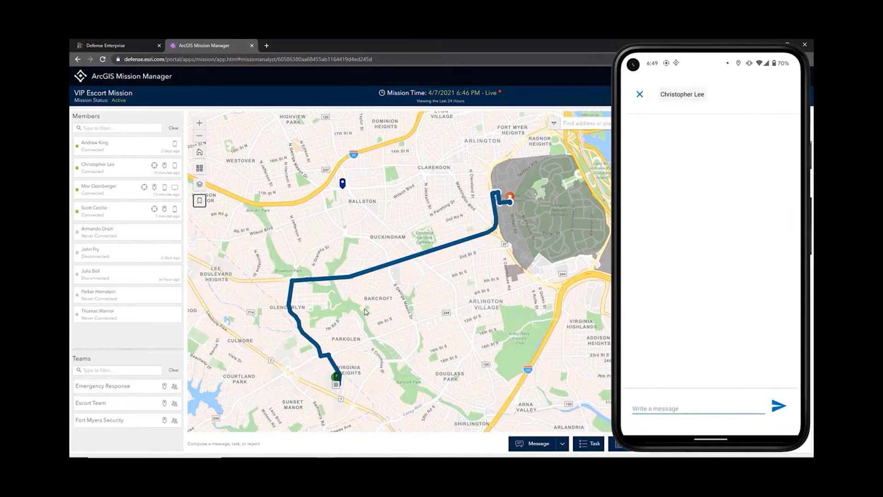
# Step: Send 'Comms check, you copy?' to the member and return to the mission map
pyautogui.write('Comms')
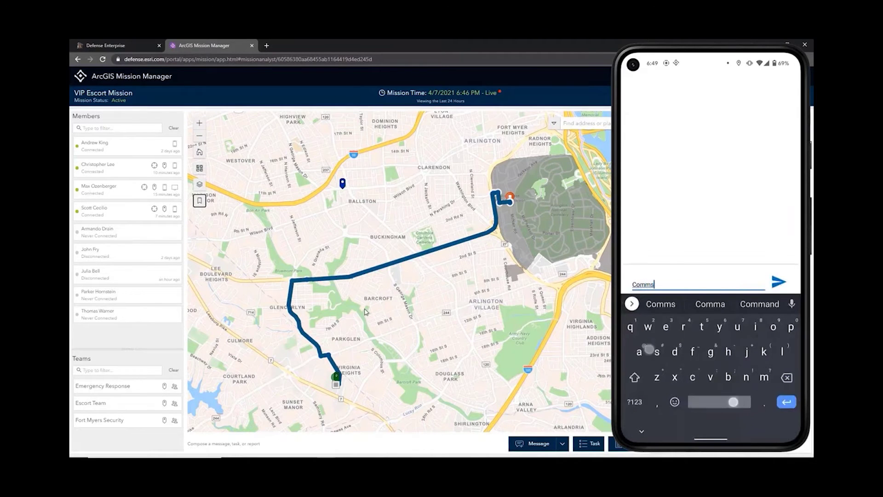
pyautogui.write(' check')
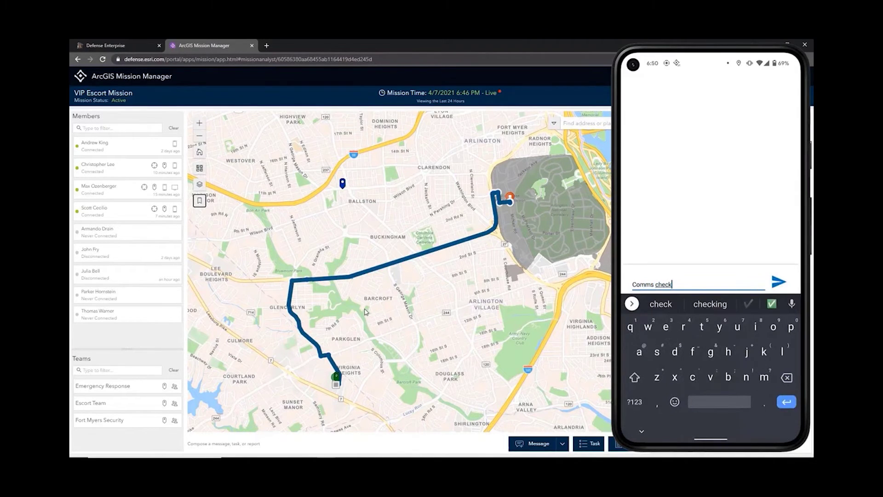
pyautogui.write(', you ')
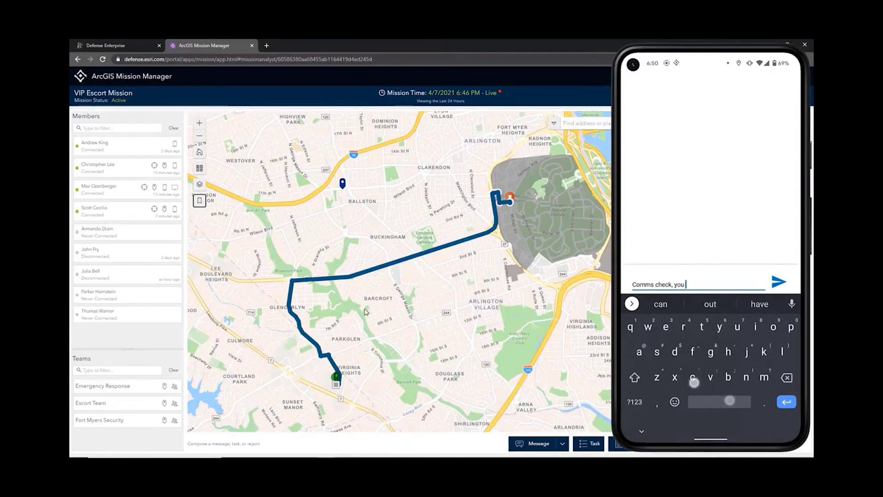
pyautogui.write('copy?')
pyautogui.press('Return')
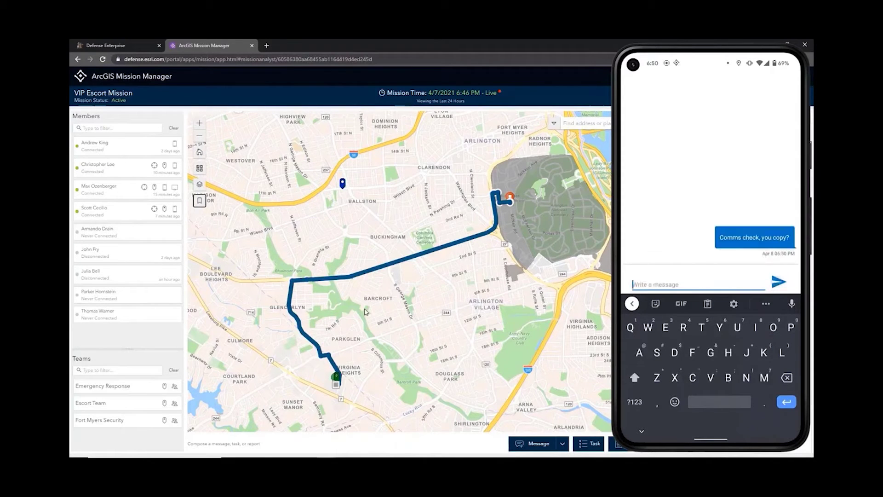
pyautogui.press('Escape')
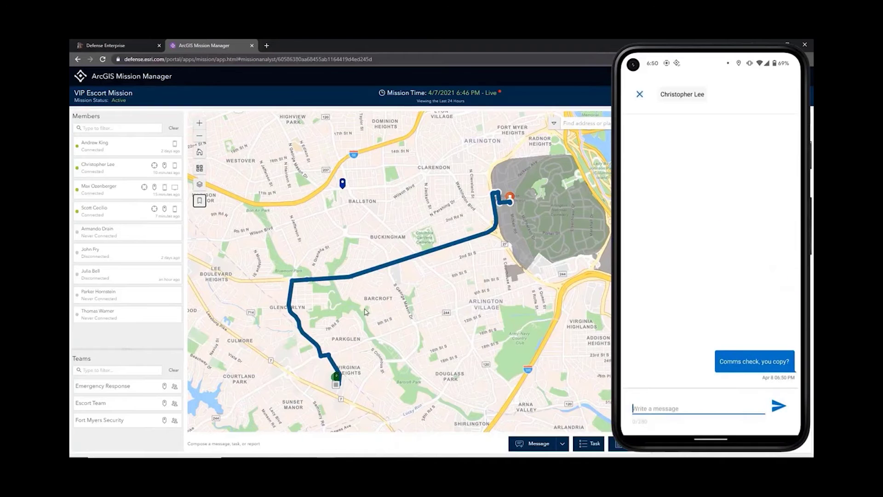
pyautogui.press('Escape')
pyautogui.press('Escape')
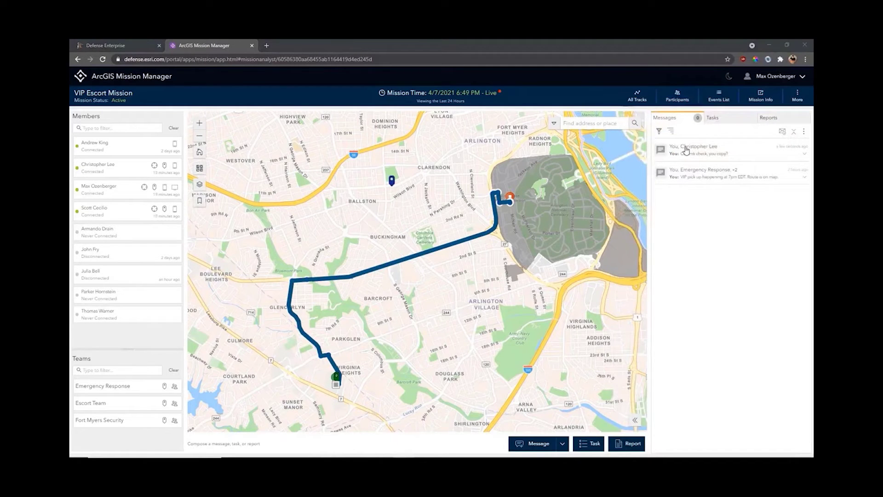
# Step: Expand the comms-check conversation to reveal the member's 'Copy.' reply
pyautogui.click(686, 149)
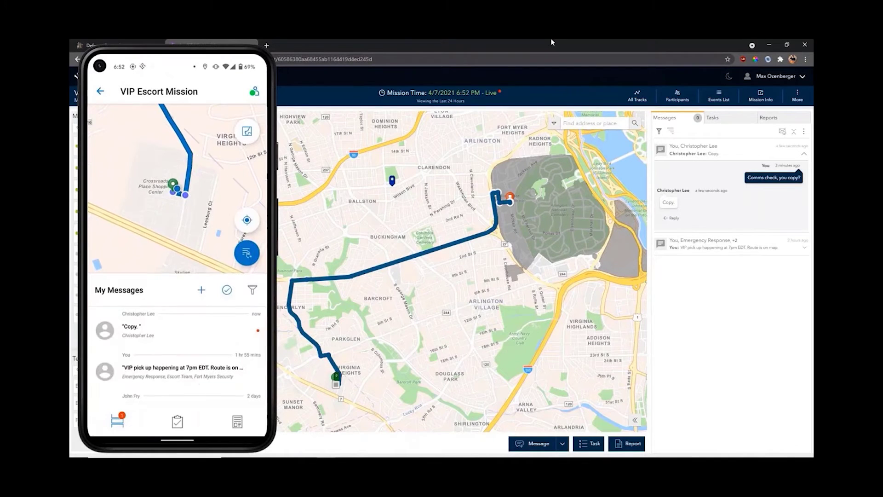
pyautogui.click(189, 324)
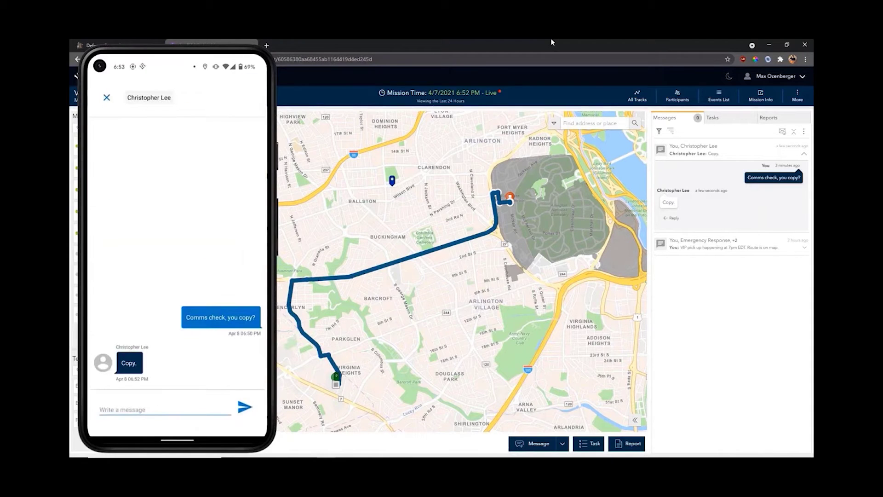
pyautogui.click(106, 97)
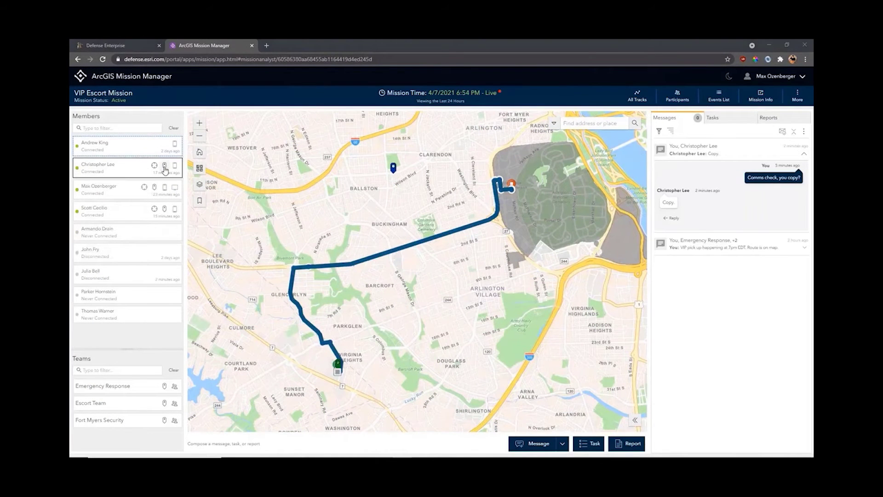
# Step: Center the map on each of three members' last known locations in turn
pyautogui.click(165, 167)
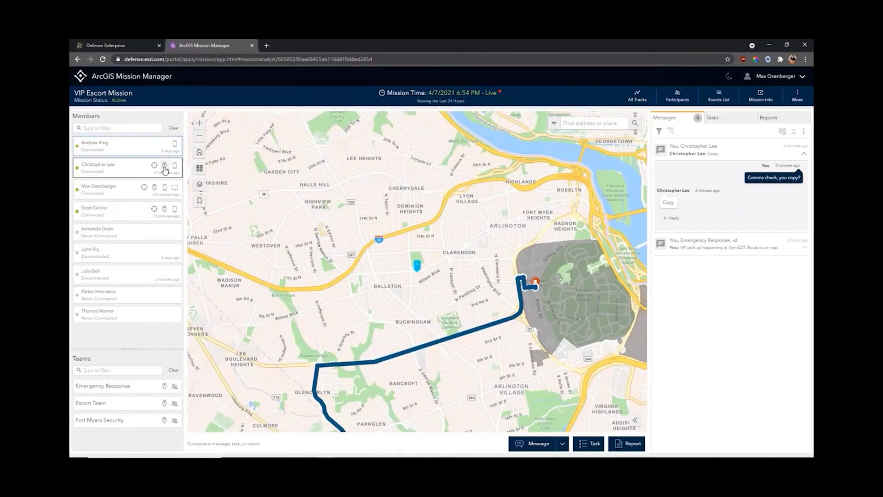
pyautogui.click(155, 187)
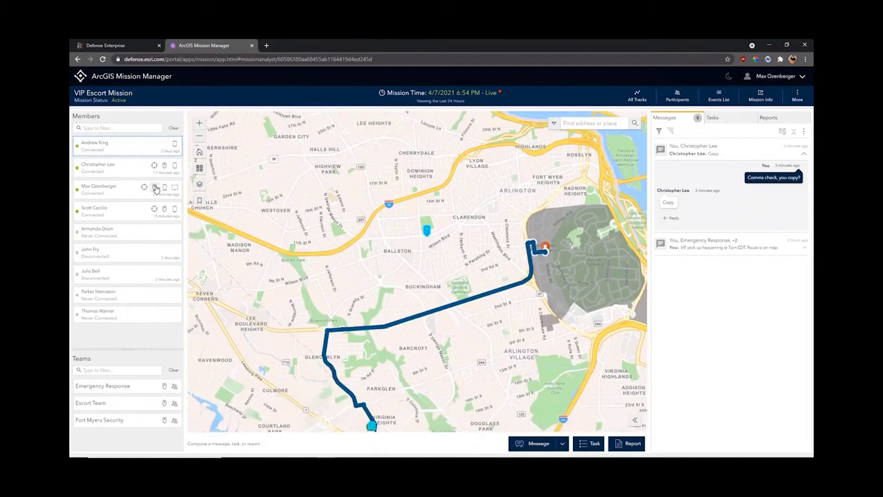
pyautogui.click(164, 210)
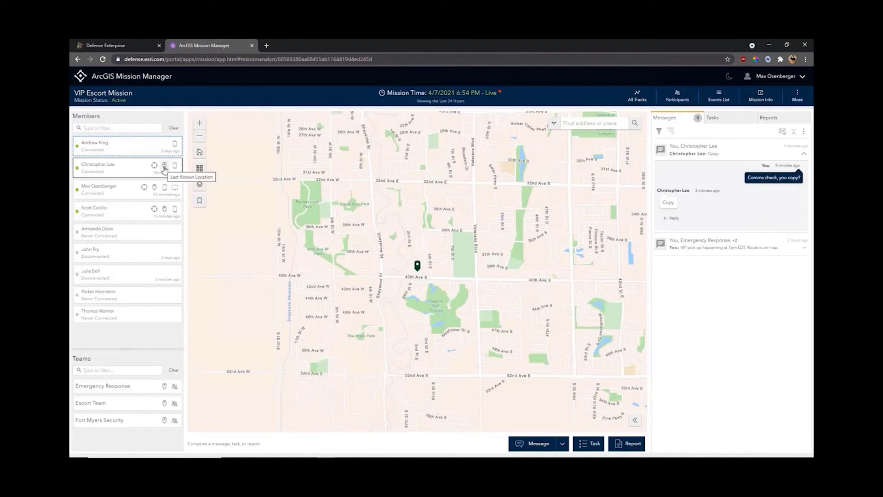
pyautogui.click(165, 168)
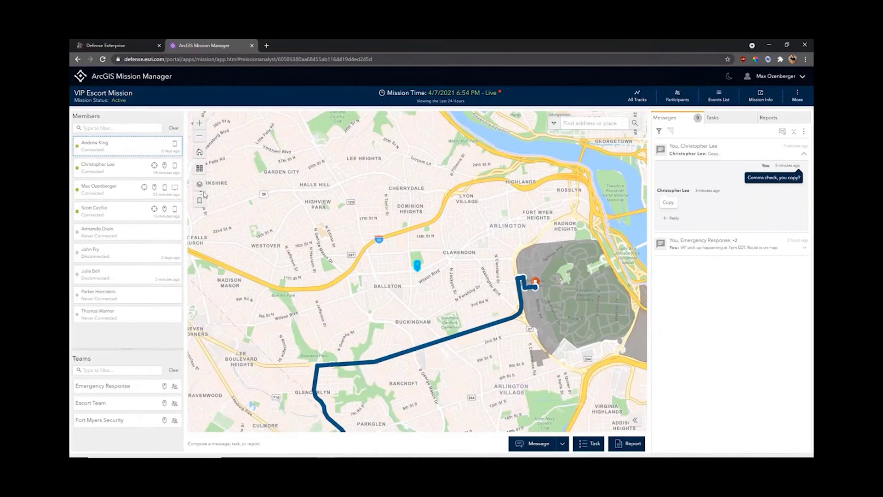
# Step: Return to the full route extent and zoom into the route's end at the shopping center
pyautogui.click(199, 152)
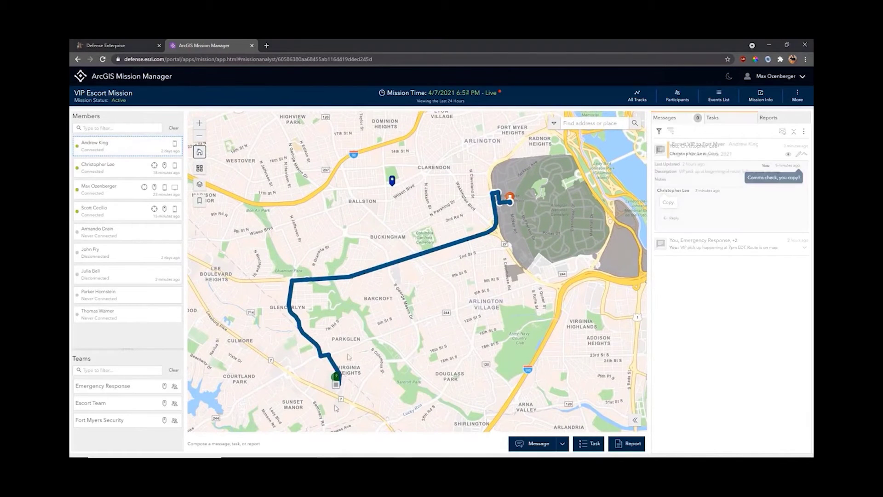
pyautogui.scroll(3, 341, 395)
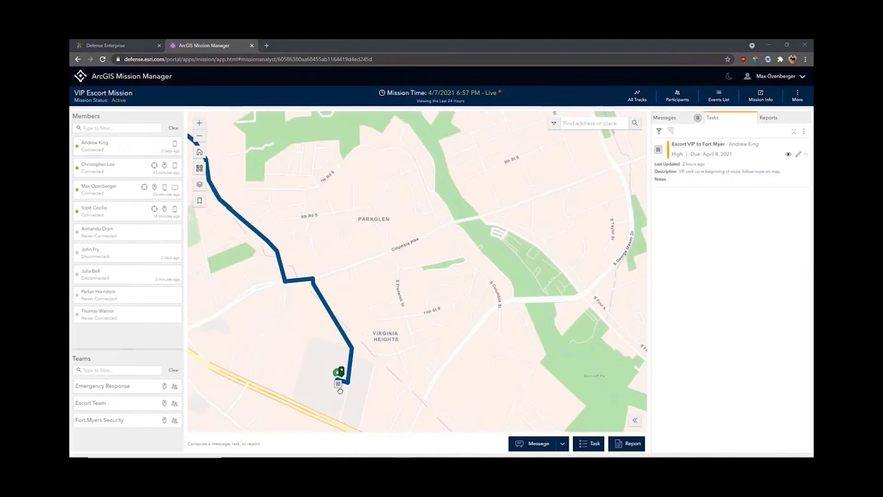
pyautogui.scroll(2, 342, 391)
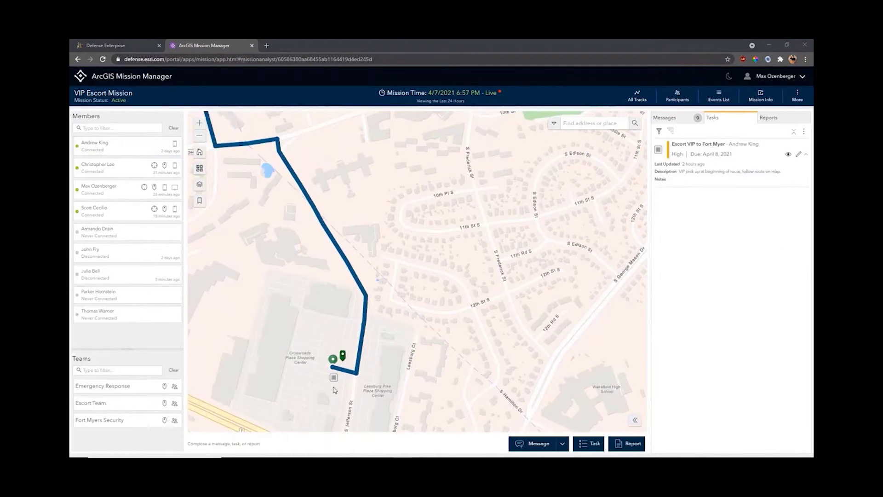
pyautogui.click(343, 358)
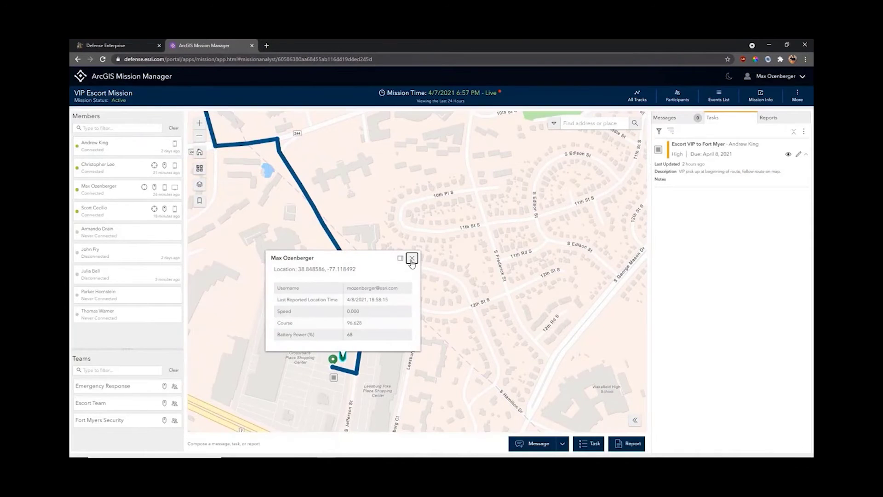
pyautogui.click(412, 258)
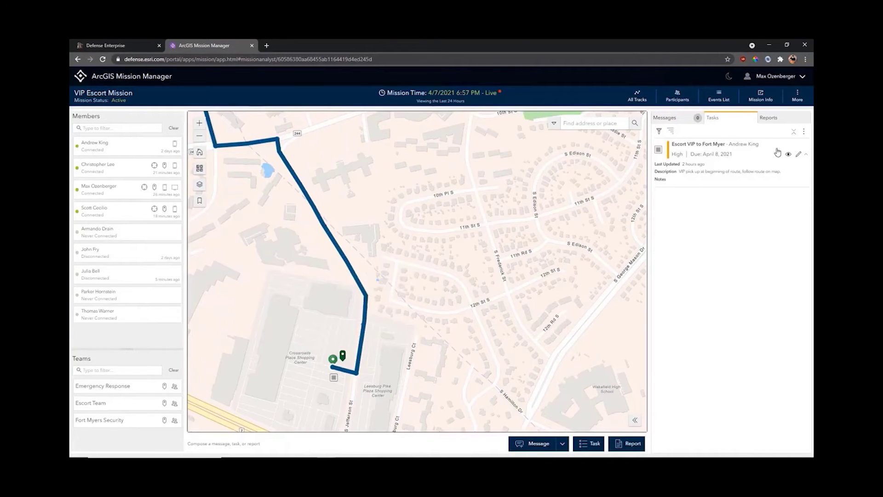
pyautogui.click(798, 154)
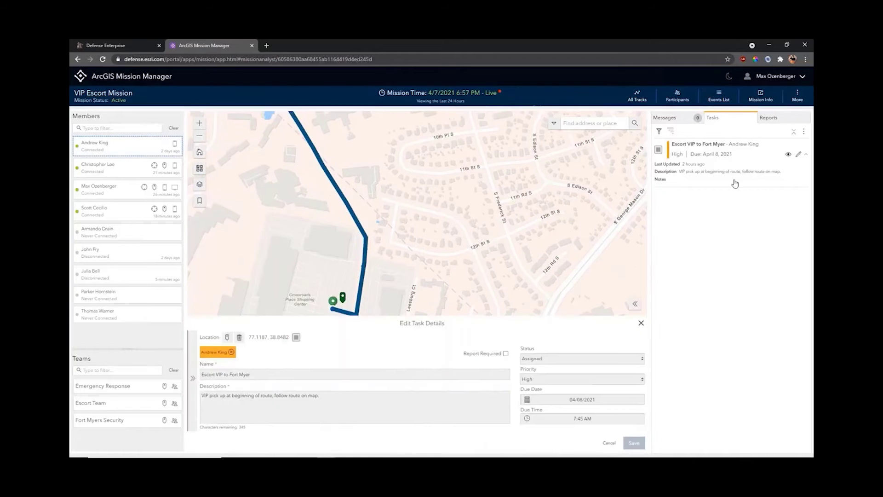
# Step: Set the Escort VIP to Fort Myer task's status to In Progress and save
pyautogui.click(566, 361)
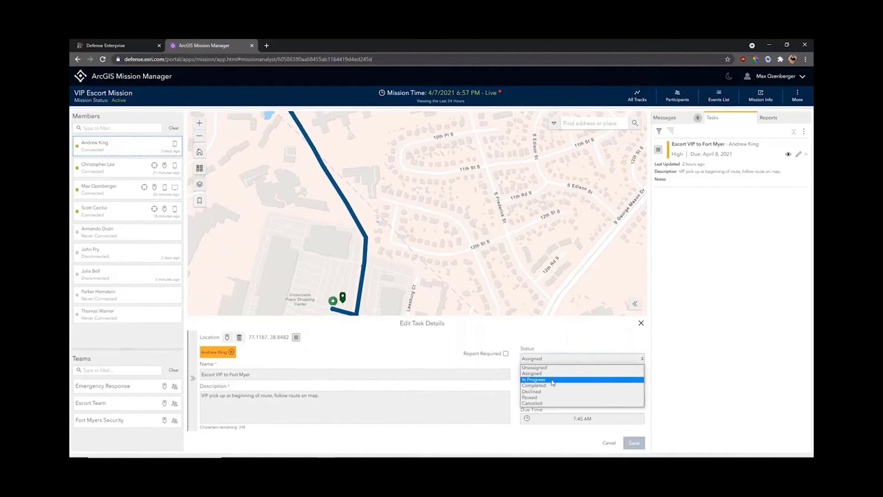
pyautogui.click(552, 379)
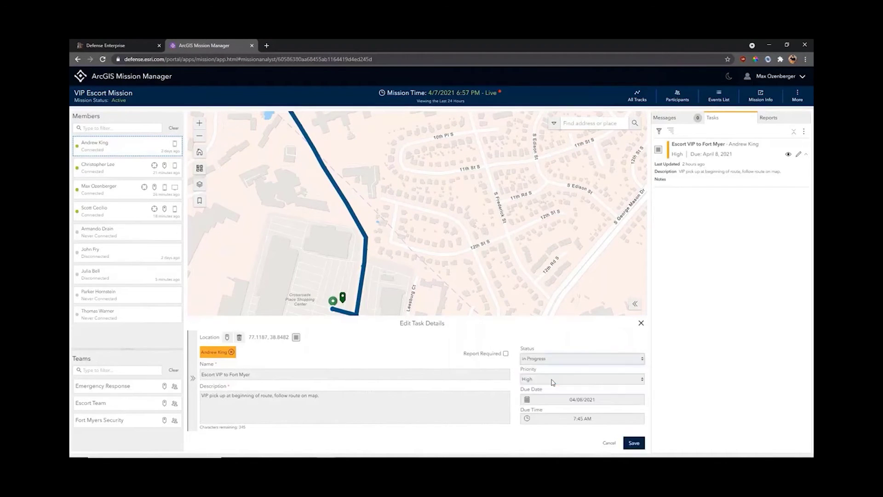
pyautogui.click(632, 443)
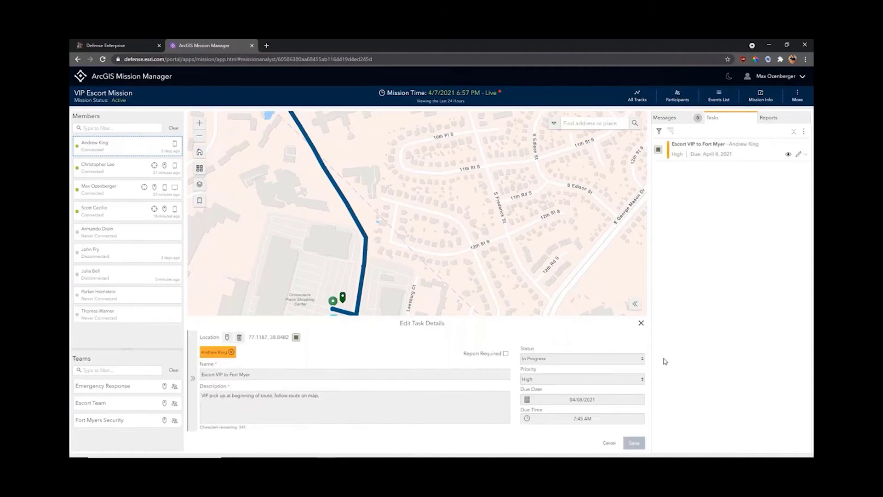
pyautogui.click(640, 324)
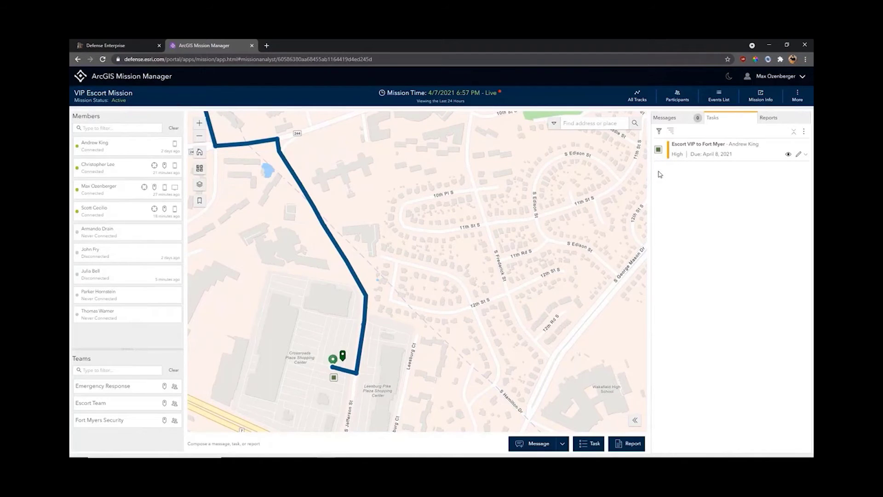
# Step: Check the escort task's details popup on the map
pyautogui.click(334, 379)
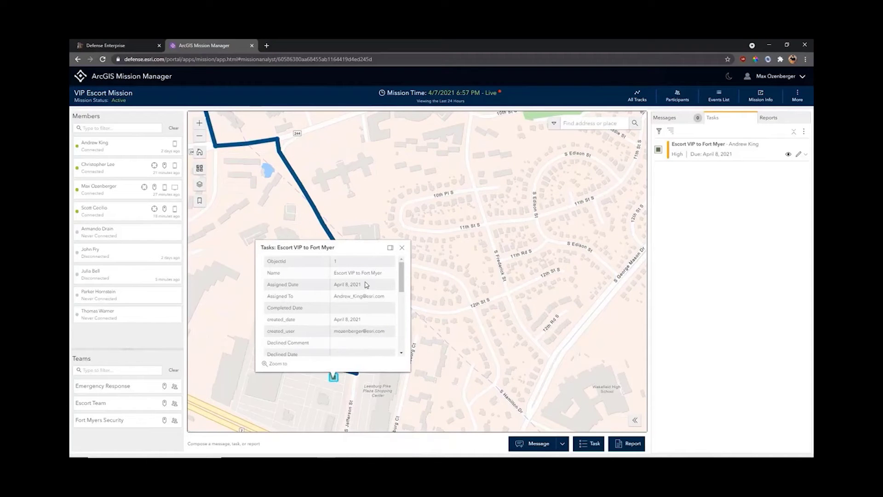
pyautogui.click(402, 247)
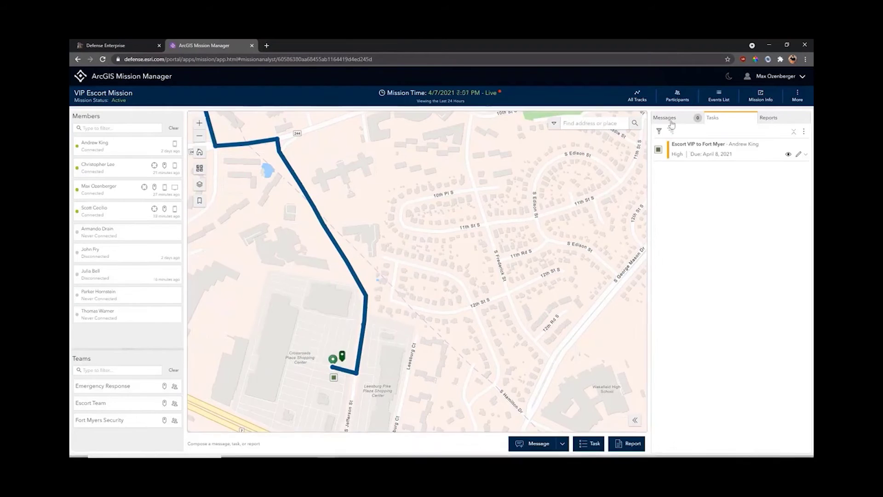
pyautogui.click(666, 118)
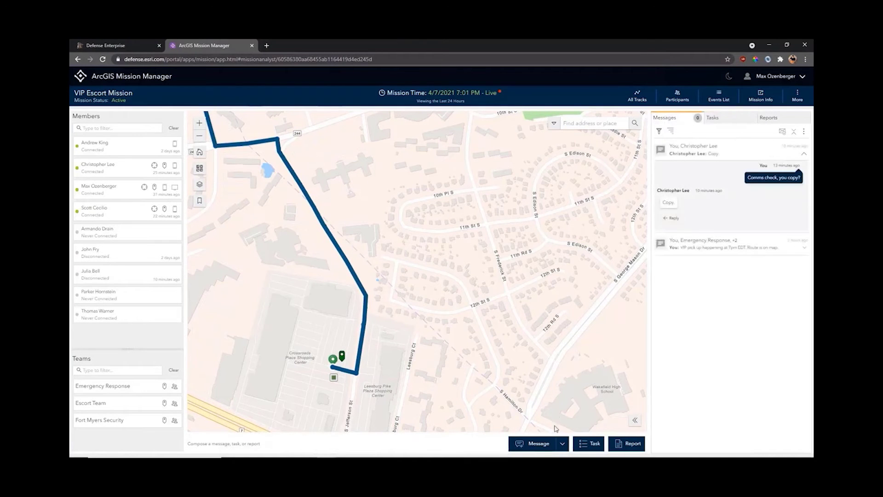
# Step: Send the chat 'VIP picked up, en route' to the Emergency Response and Escort Team teams
pyautogui.click(562, 443)
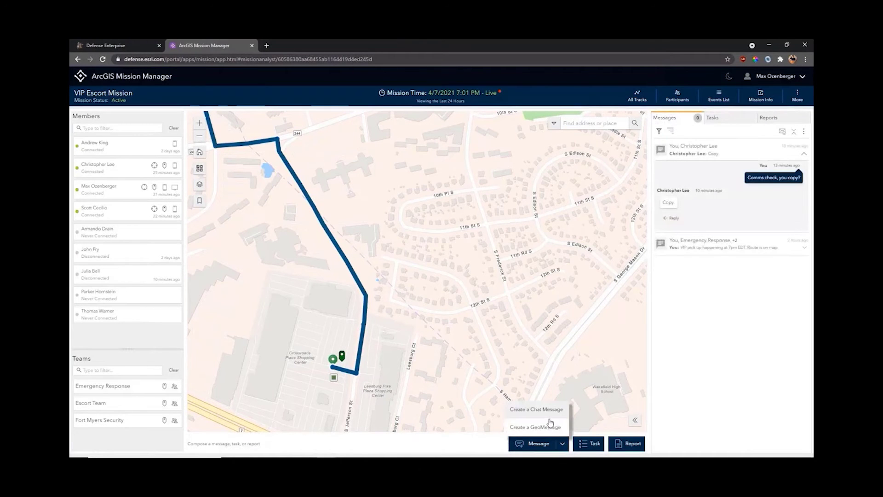
pyautogui.click(546, 410)
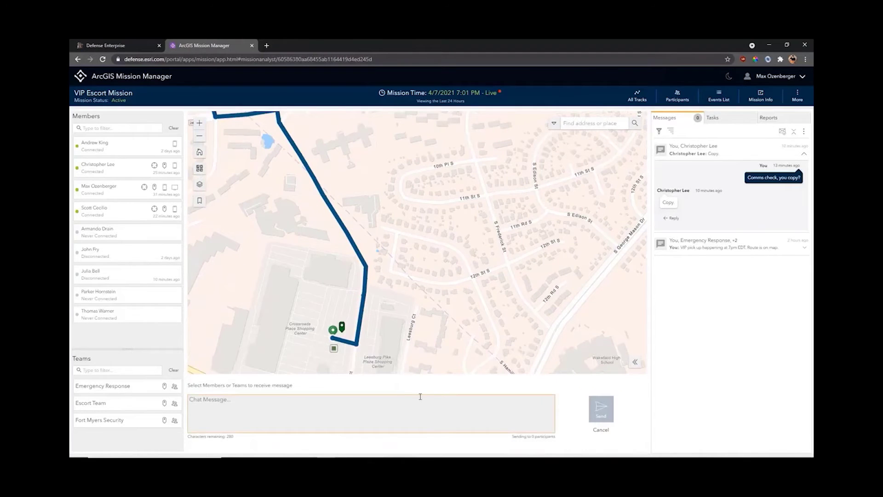
pyautogui.click(142, 389)
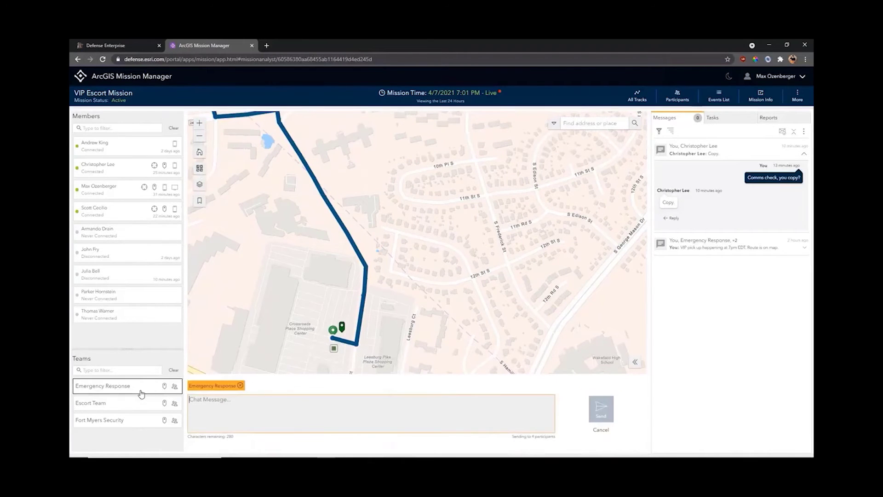
pyautogui.click(145, 407)
pyautogui.click(247, 422)
pyautogui.write('V')
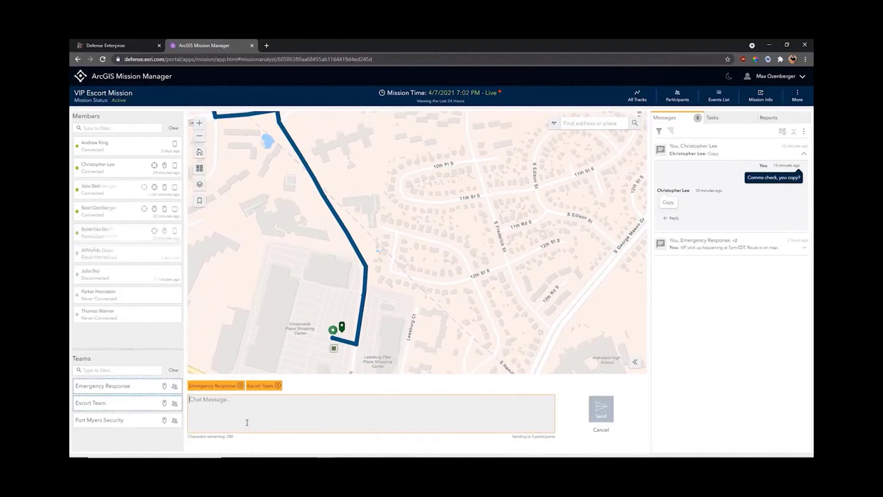
pyautogui.write('IP picked up, en route')
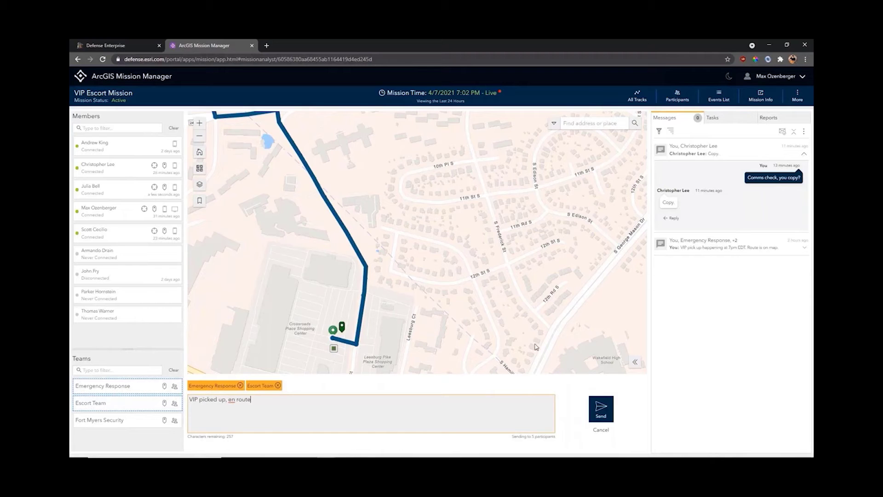
pyautogui.click(600, 408)
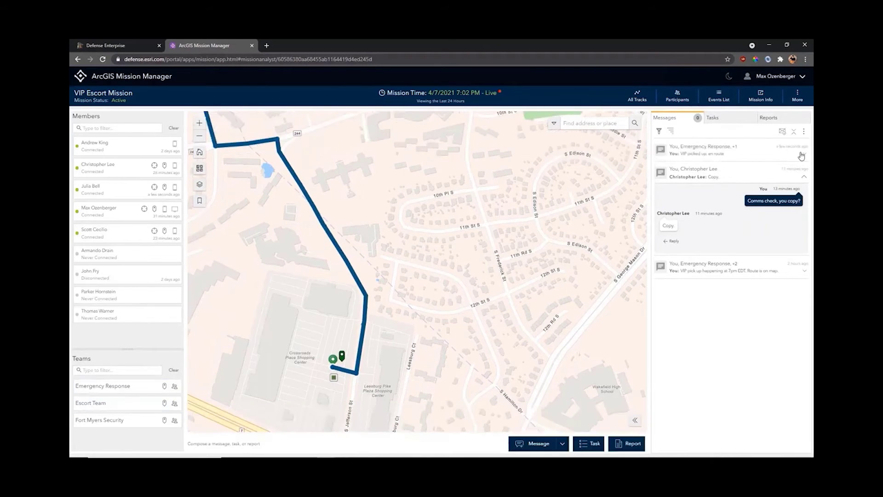
pyautogui.click(801, 155)
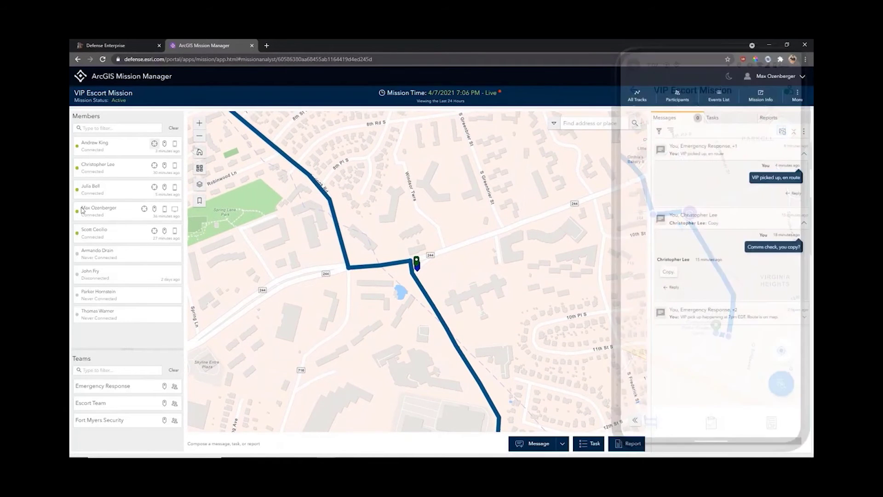
# Step: Zoom out and pan until the whole escort route to Fort Myer is visible
pyautogui.click(199, 136)
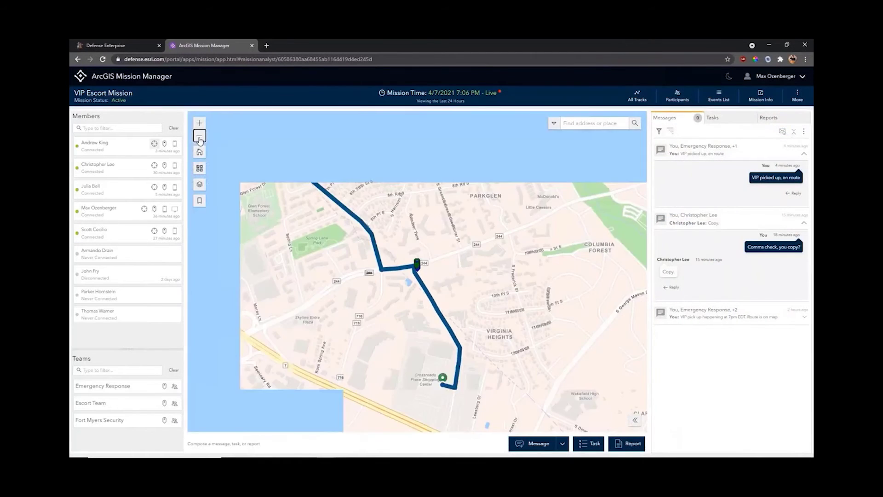
pyautogui.click(199, 137)
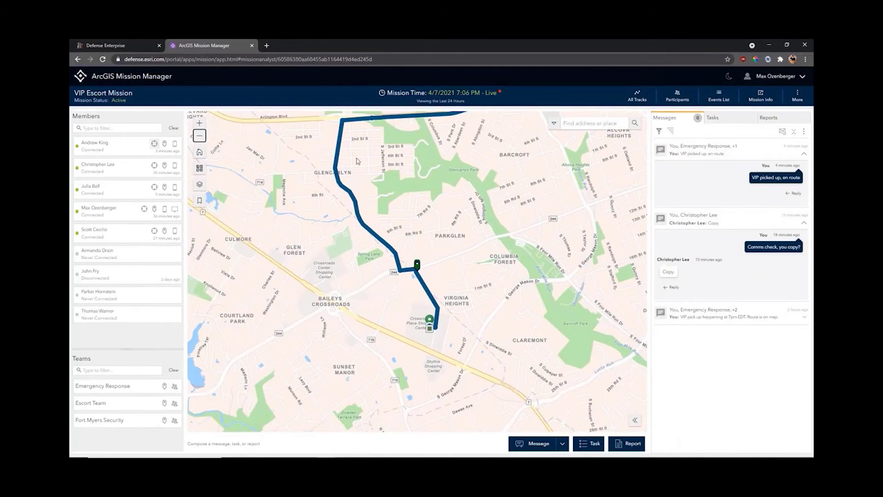
pyautogui.moveTo(366, 163); pyautogui.dragTo(322, 241)
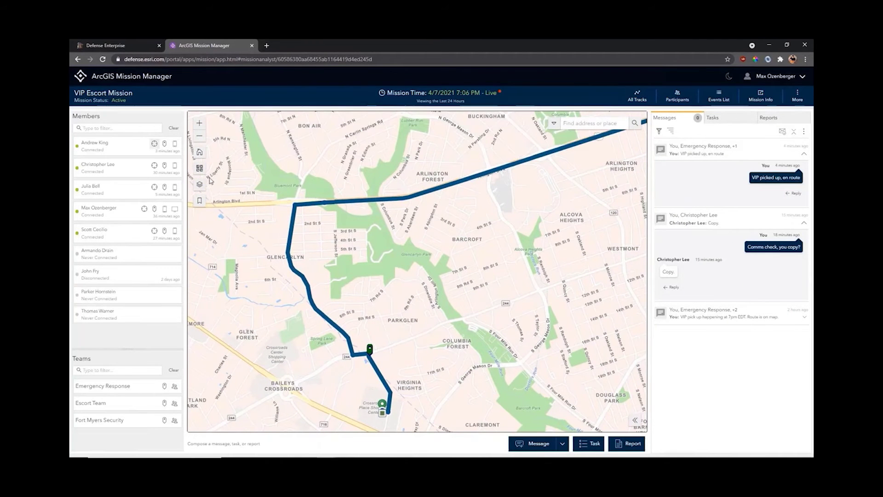
pyautogui.click(200, 137)
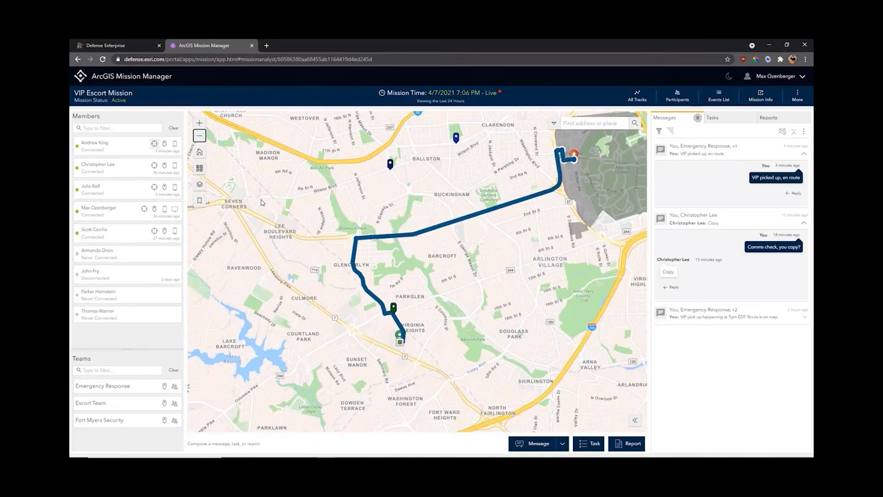
pyautogui.moveTo(259, 208); pyautogui.dragTo(259, 237)
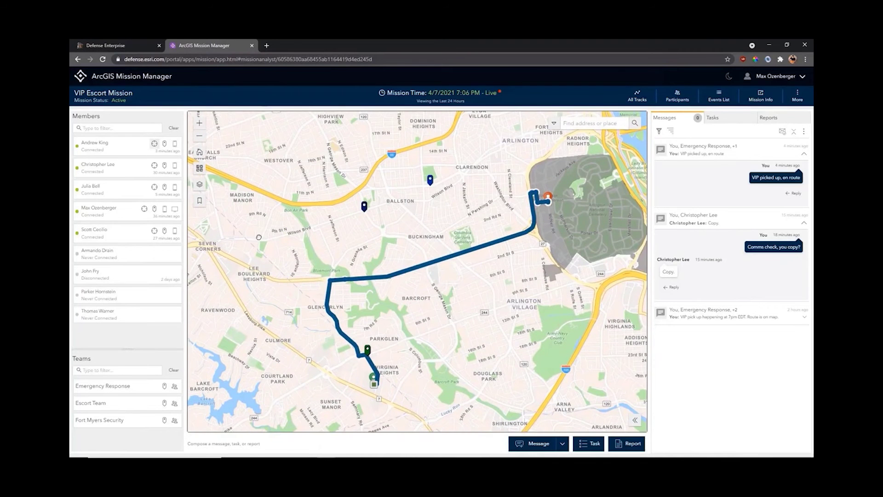
# Step: Center on a member, then locate the Escort Team and Emergency Response members
pyautogui.click(165, 144)
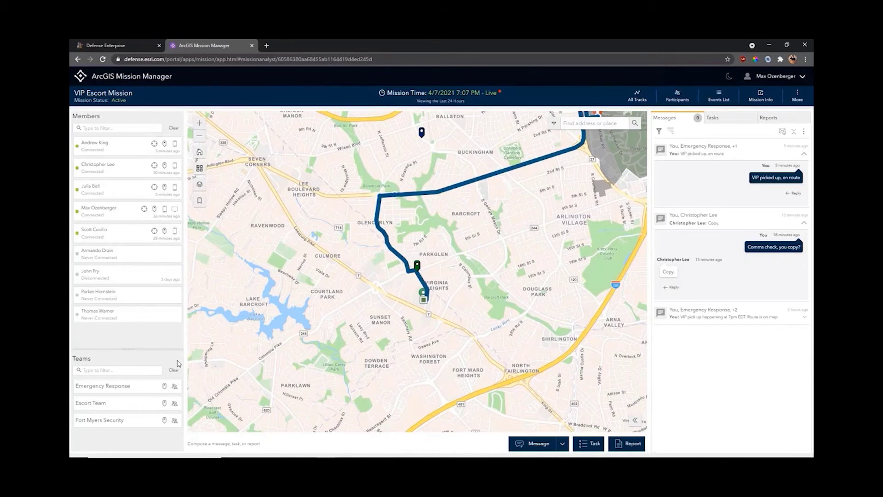
pyautogui.click(164, 387)
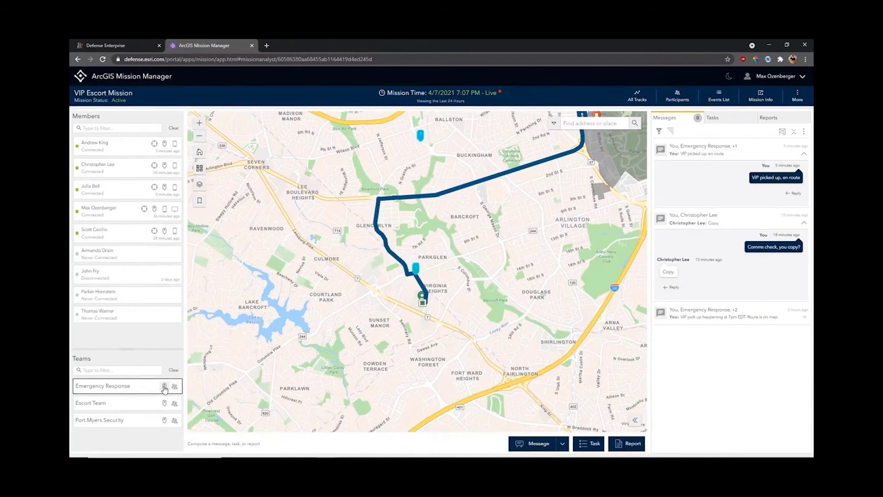
pyautogui.click(164, 404)
pyautogui.click(164, 404)
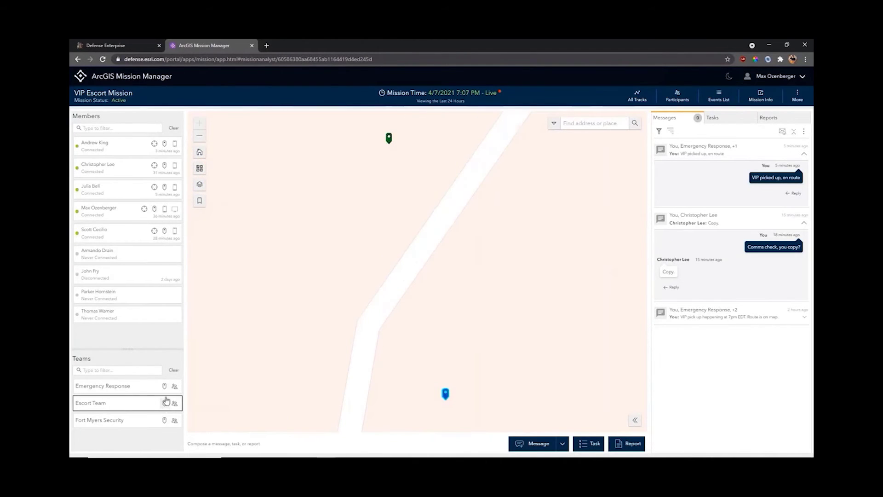
pyautogui.click(165, 387)
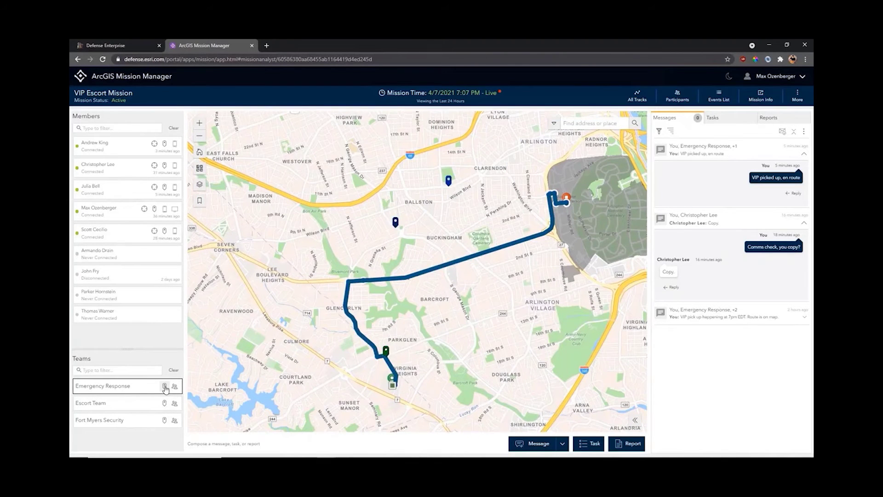
pyautogui.click(165, 387)
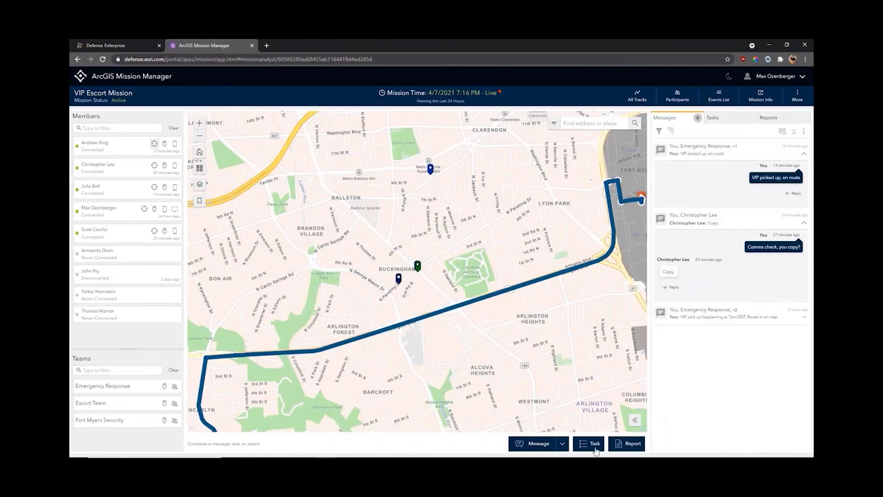
# Step: Start a new GeoMessage and sketch a circle around Buckingham on the map
pyautogui.click(562, 443)
pyautogui.click(556, 421)
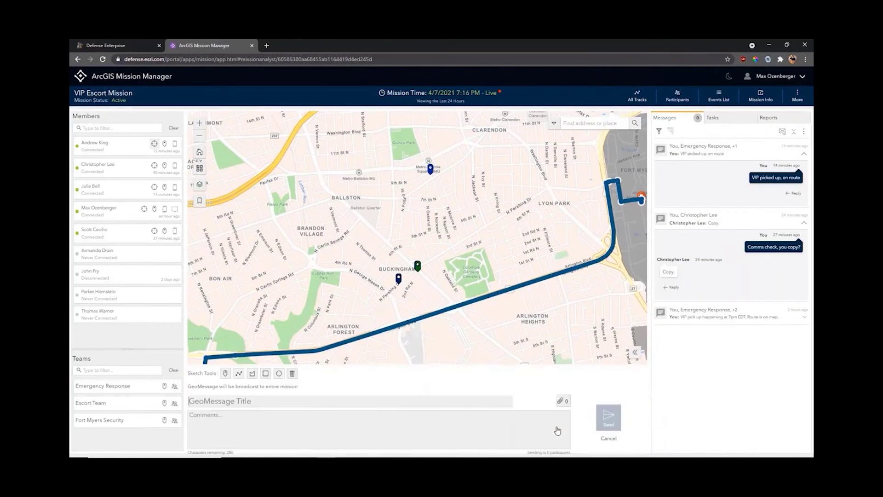
pyautogui.click(279, 374)
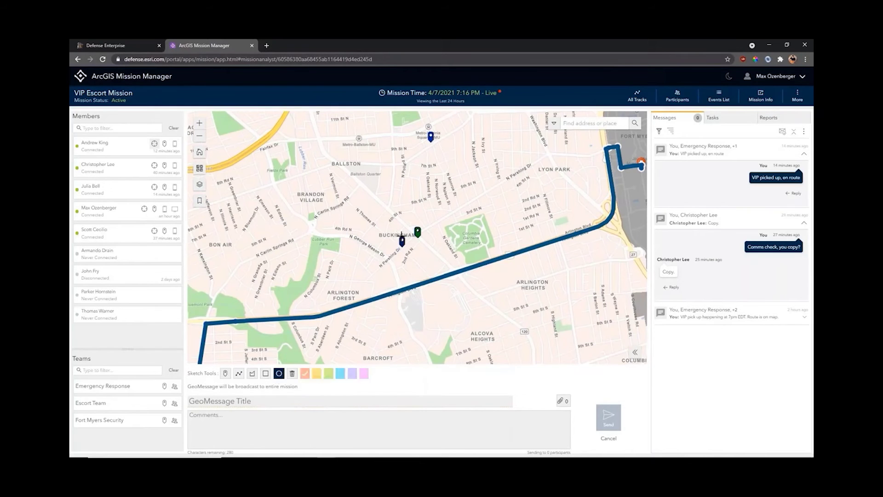
pyautogui.moveTo(395, 230); pyautogui.dragTo(440, 257)
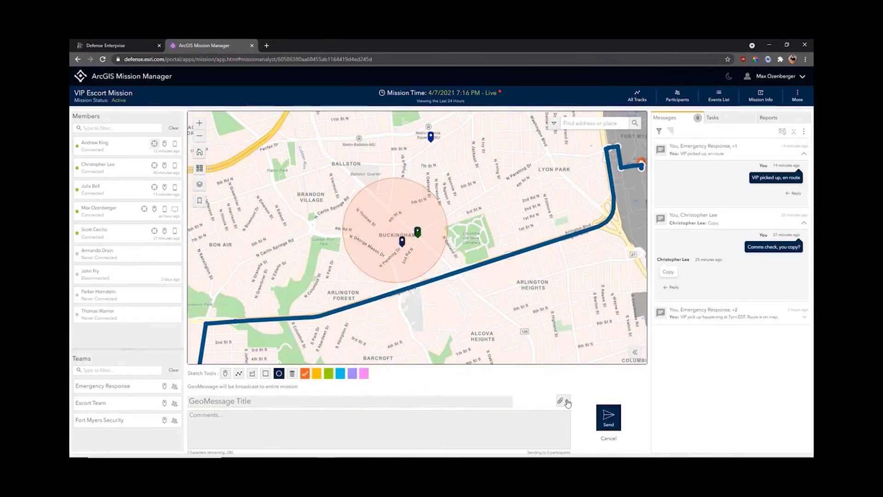
# Step: Title the GeoMessage 'Off course!', address it to Emergency Response, and send it
pyautogui.click(410, 397)
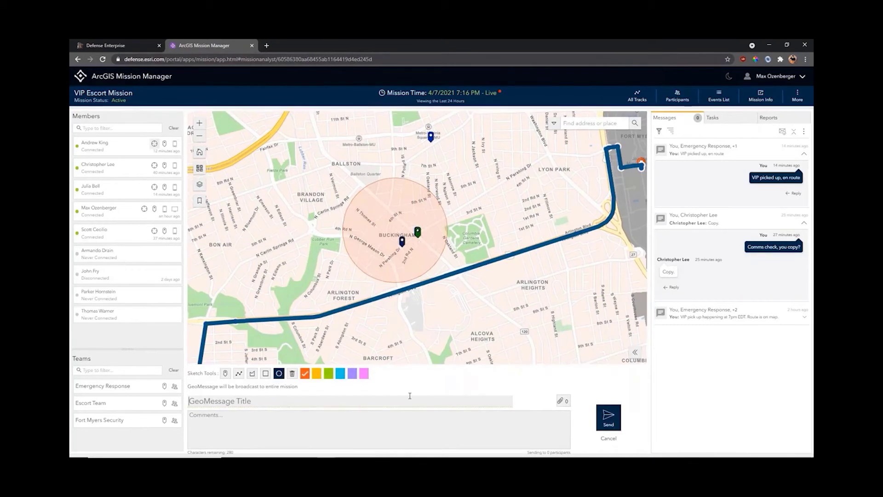
pyautogui.write('Off cours')
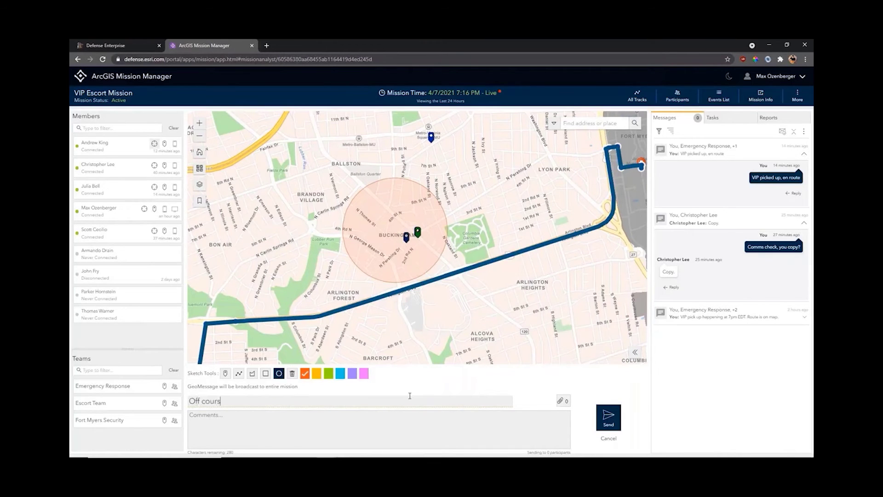
pyautogui.write('e!')
pyautogui.press('Tab')
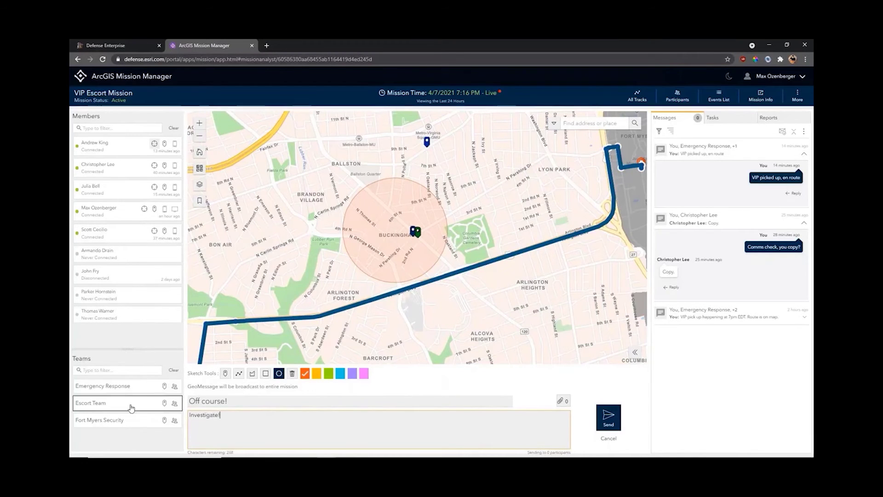
pyautogui.click(108, 388)
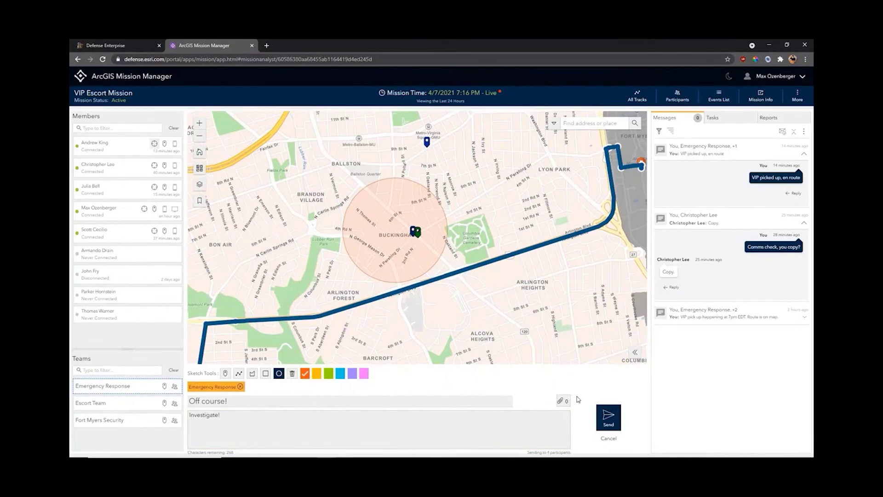
pyautogui.click(609, 416)
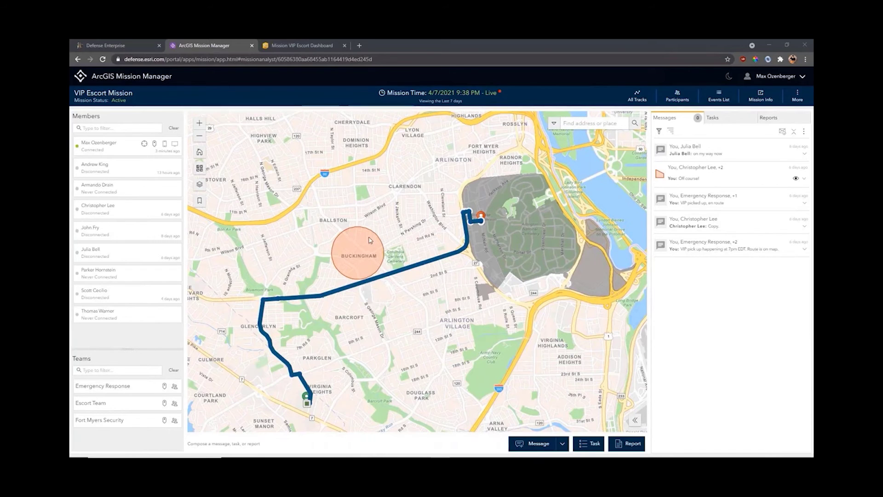
# Step: Cache the 'Off course!' GeoMessage so it leaves the Messages list, then view Tasks
pyautogui.click(775, 178)
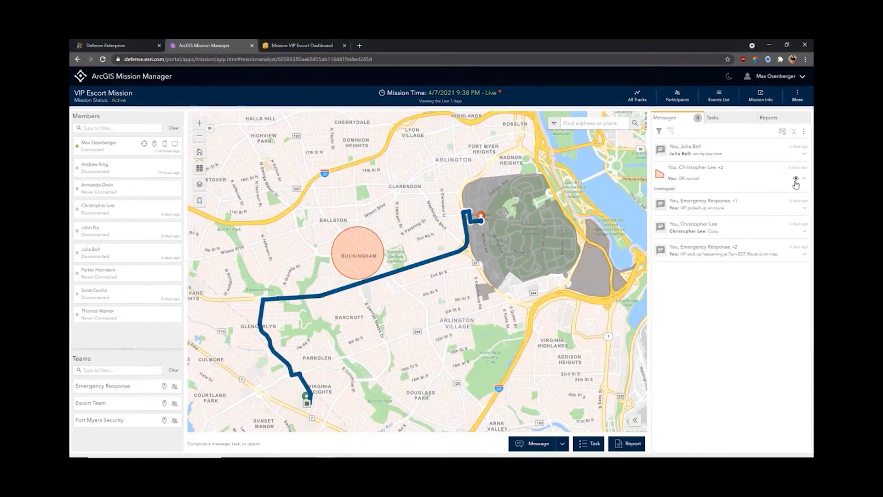
pyautogui.click(797, 180)
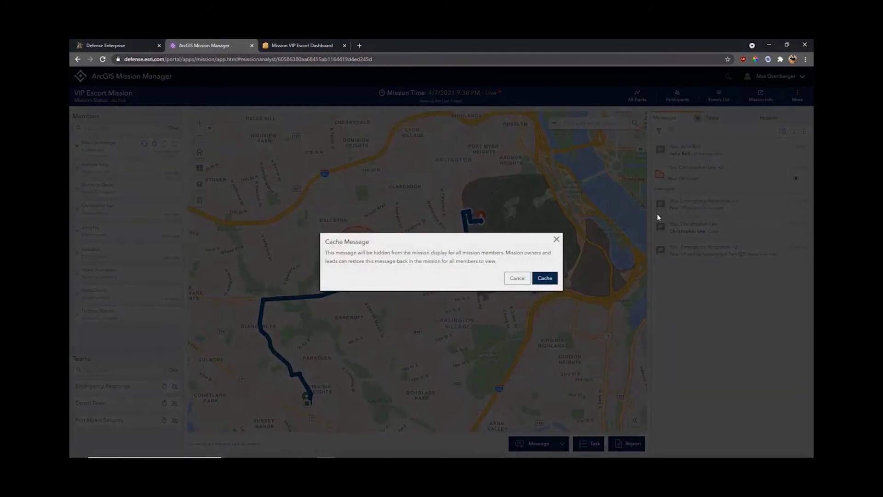
pyautogui.click(544, 278)
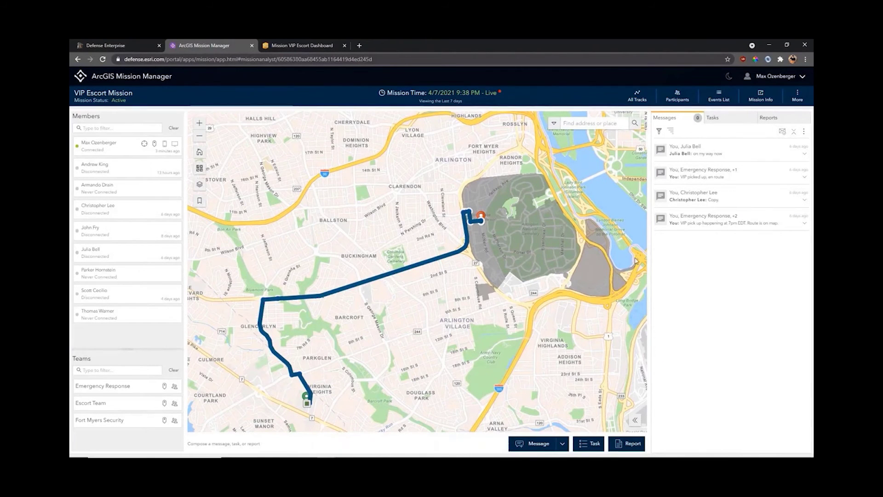
pyautogui.click(722, 124)
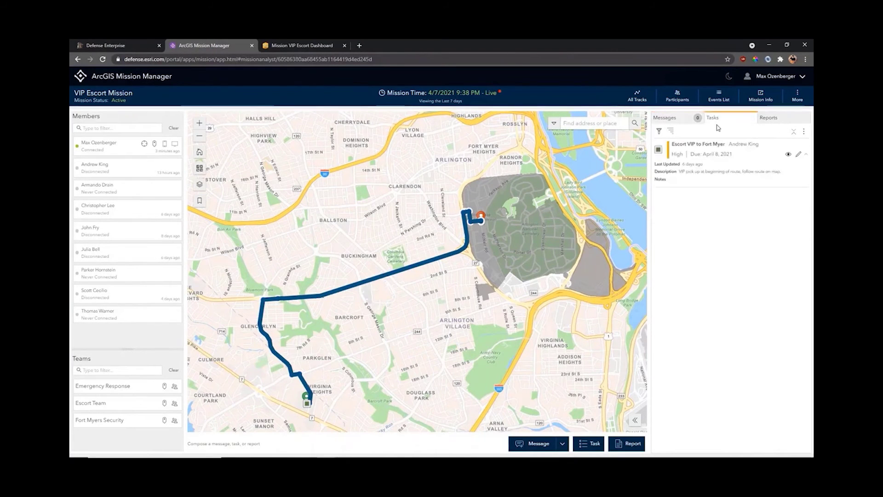
# Step: Set the Escort VIP to Fort Myer task's status to Completed and save it
pyautogui.click(658, 151)
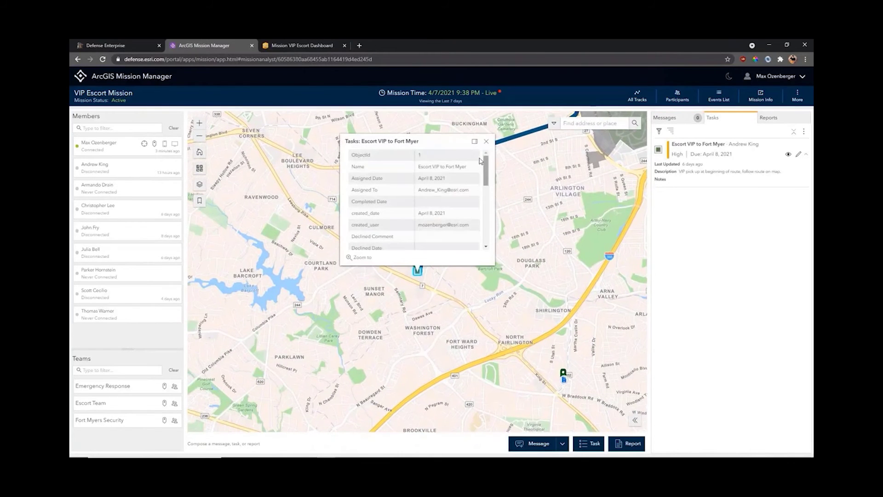
pyautogui.click(486, 142)
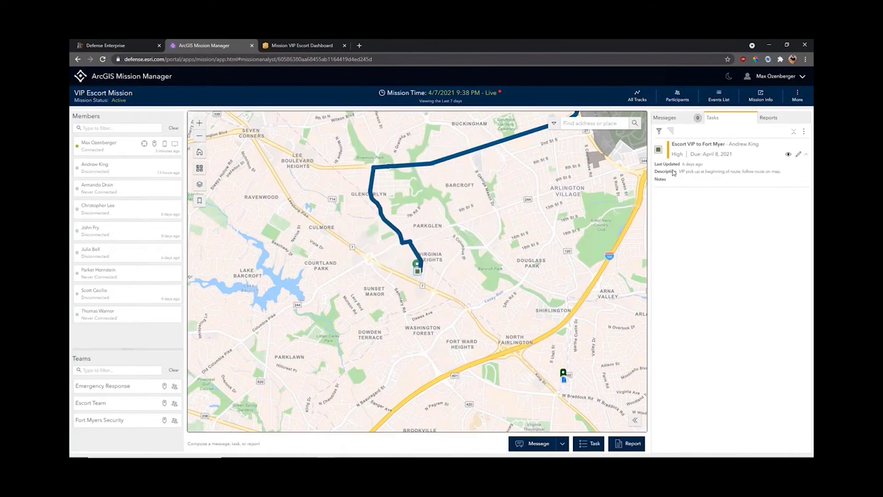
pyautogui.click(798, 155)
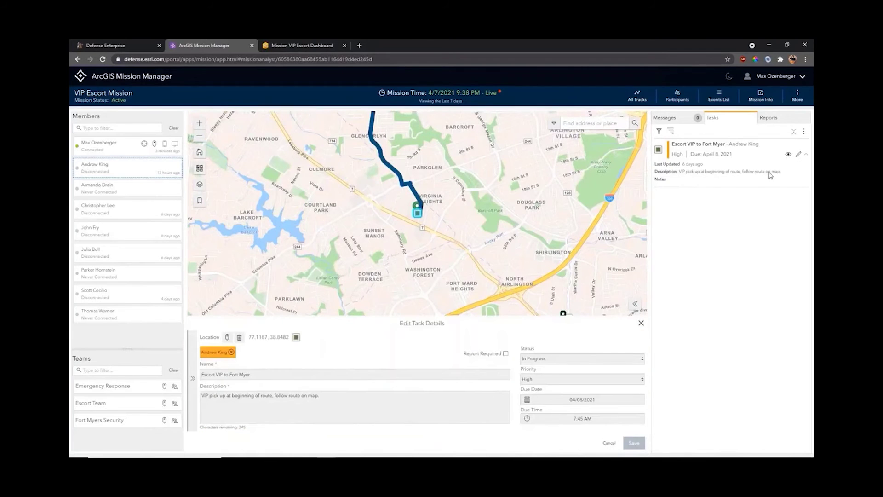
pyautogui.click(562, 359)
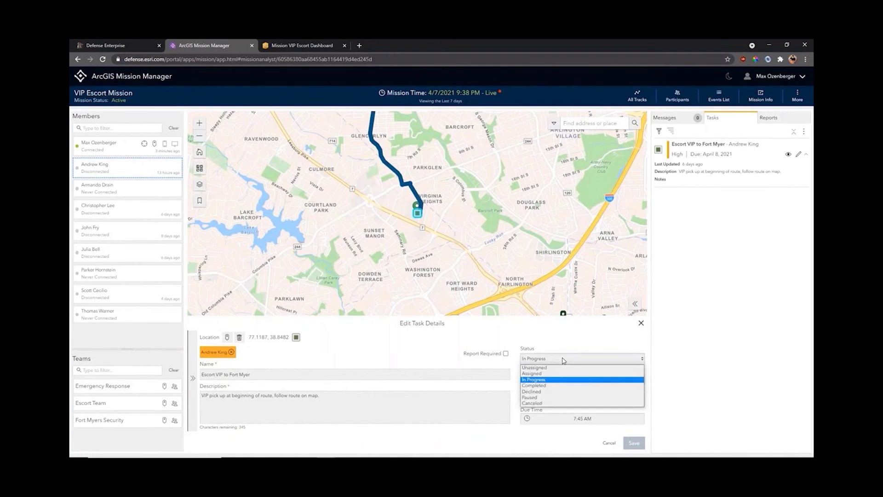
pyautogui.click(556, 386)
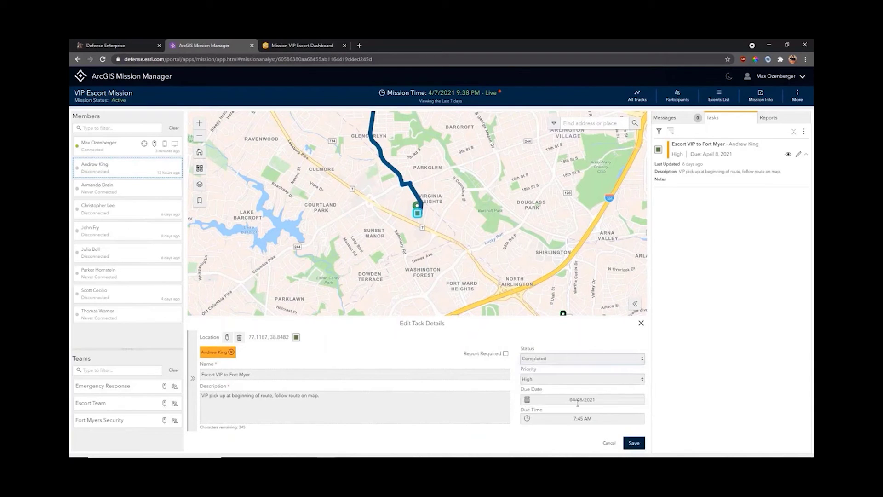
pyautogui.click(633, 443)
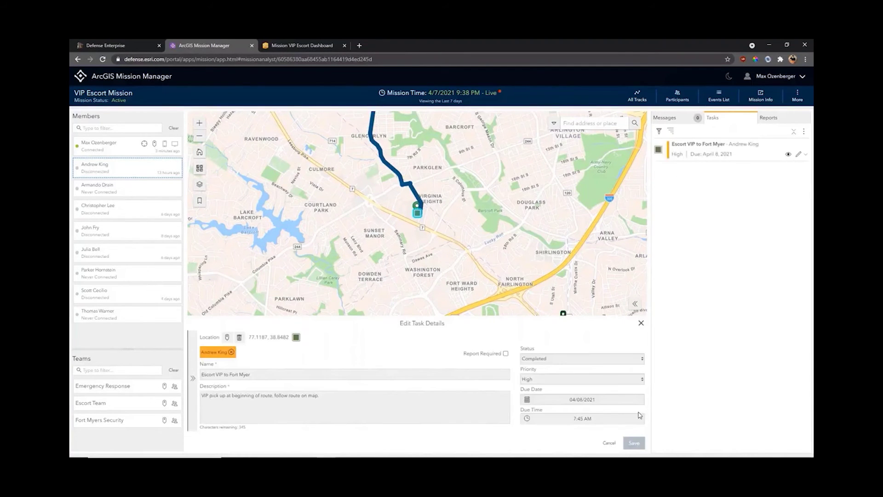
pyautogui.click(641, 325)
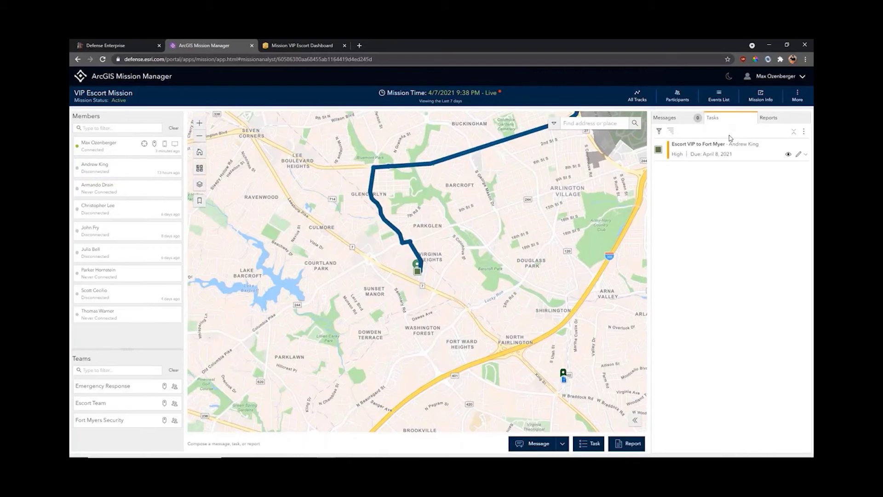
pyautogui.click(778, 120)
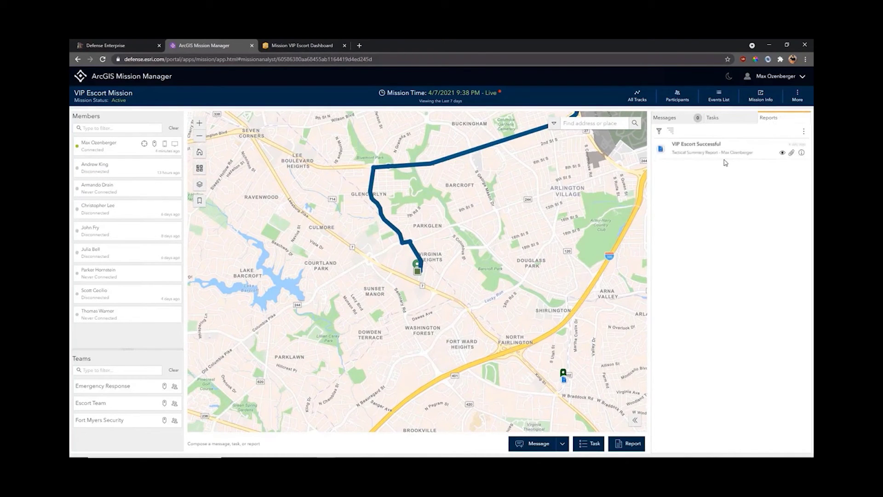
# Step: Review the VIP Escort Successful report's details and its attached image
pyautogui.click(801, 154)
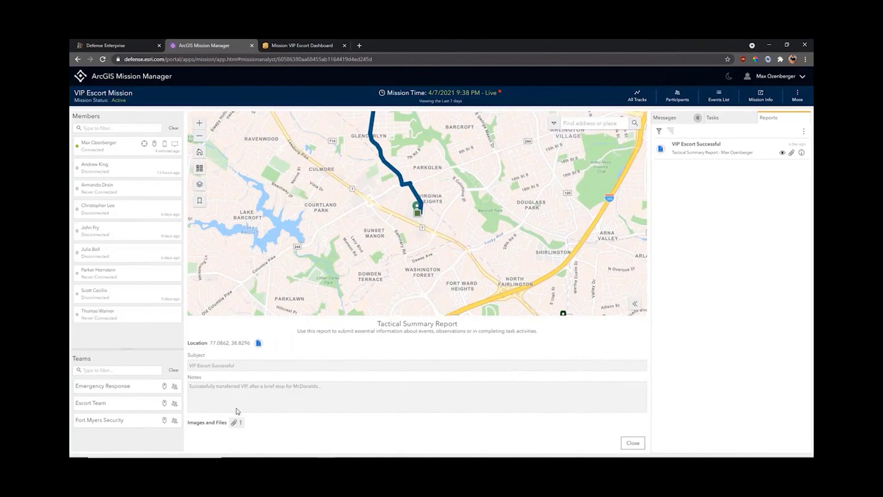
pyautogui.click(235, 423)
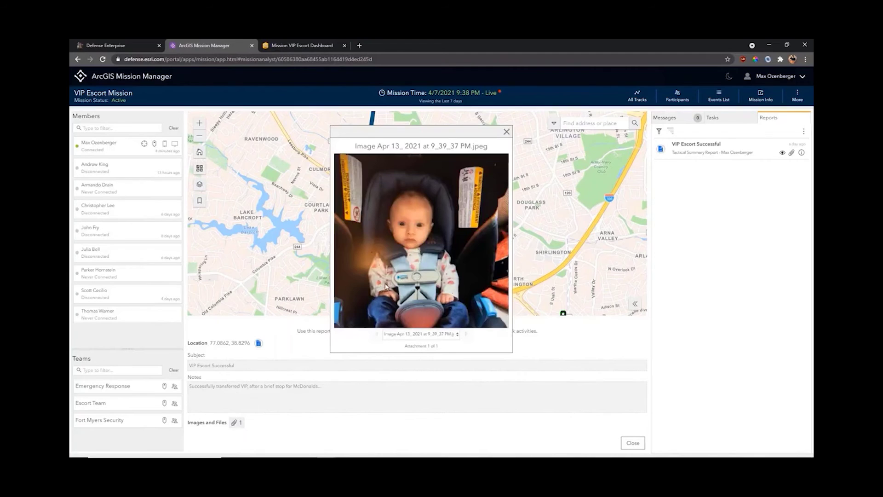
pyautogui.click(507, 132)
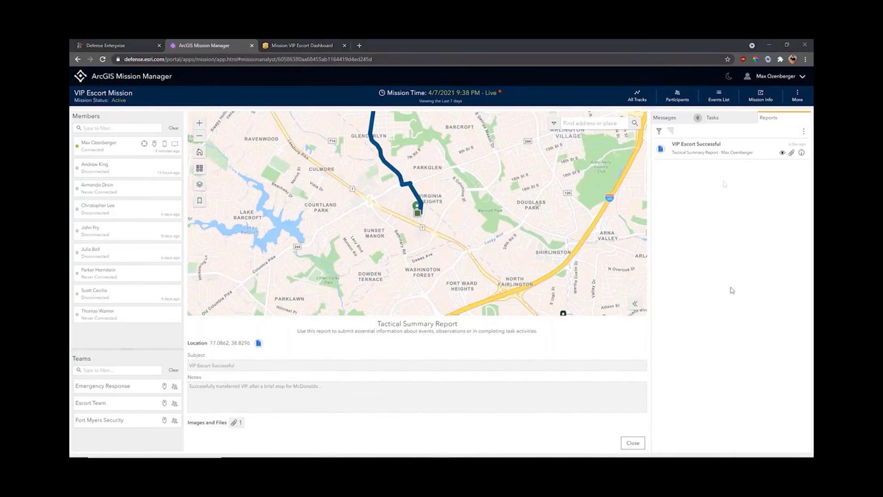
pyautogui.click(758, 99)
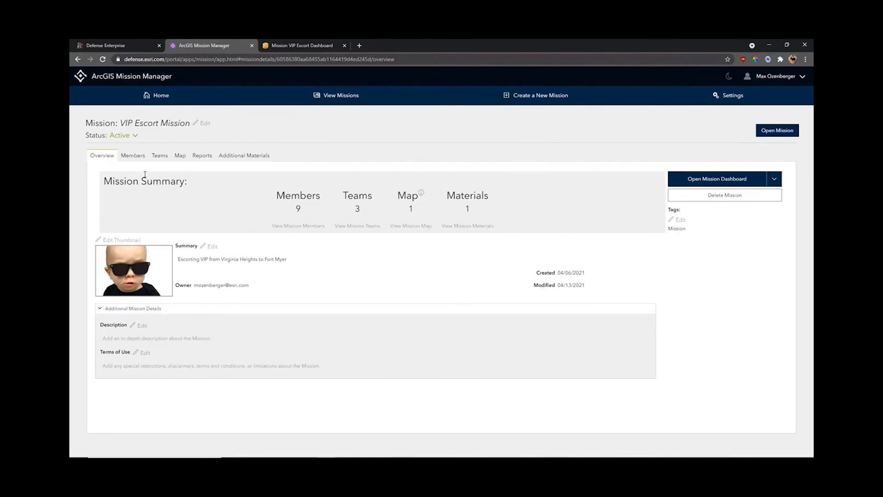
# Step: Add a portal user to the mission members, then remove them, leaving 9 members
pyautogui.click(132, 156)
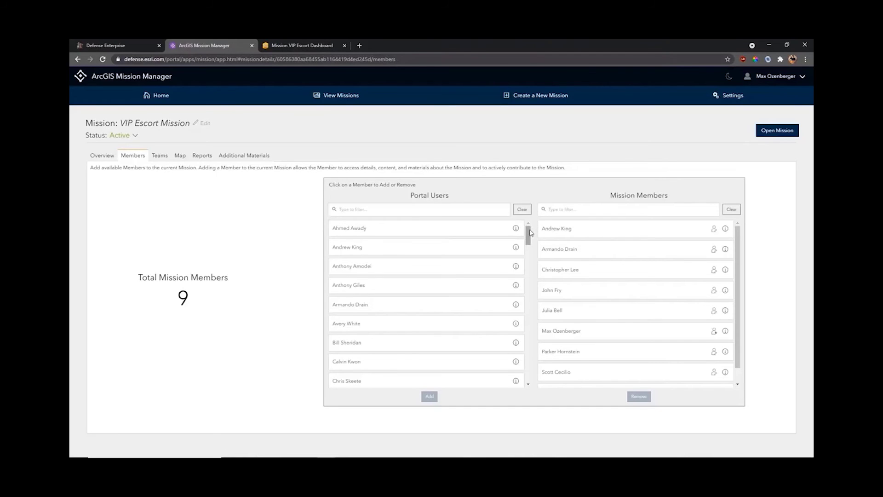
pyautogui.moveTo(532, 229)
pyautogui.mouseDown()
pyautogui.moveTo(535, 255)
pyautogui.moveTo(528, 229)
pyautogui.mouseUp()
pyautogui.moveTo(737, 230)
pyautogui.mouseDown()
pyautogui.moveTo(737, 240)
pyautogui.moveTo(738, 222)
pyautogui.mouseUp()
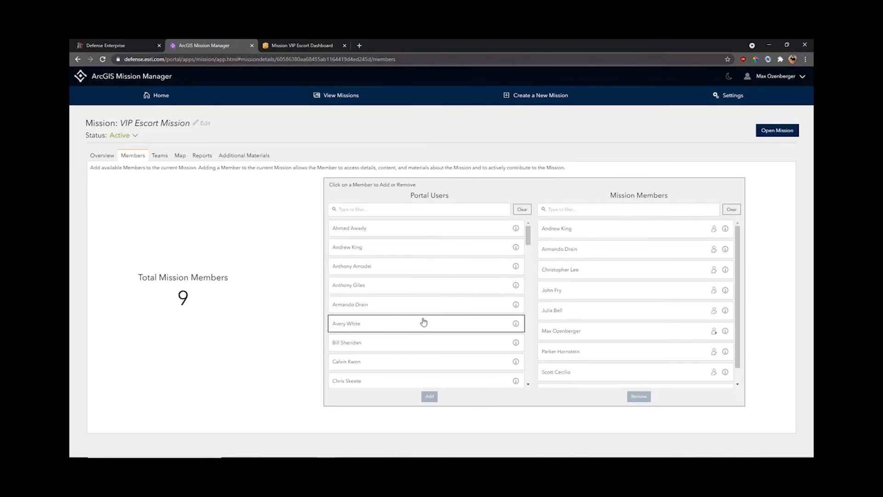
pyautogui.click(482, 327)
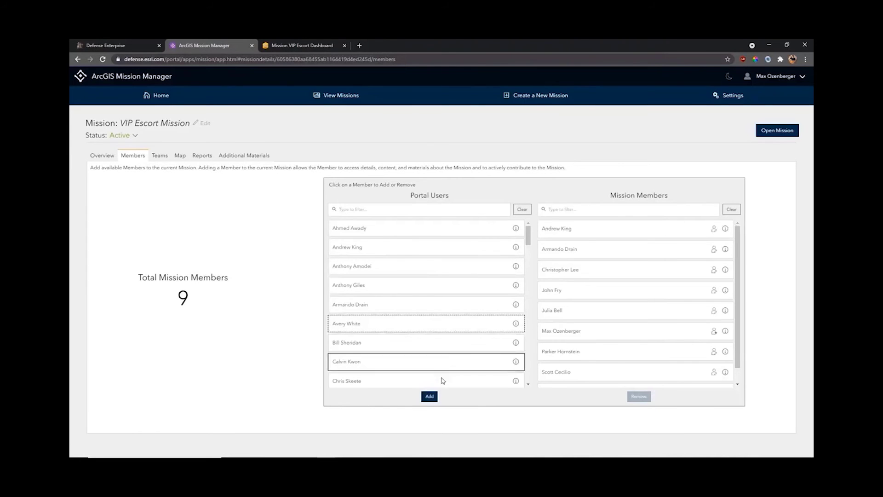
pyautogui.click(430, 399)
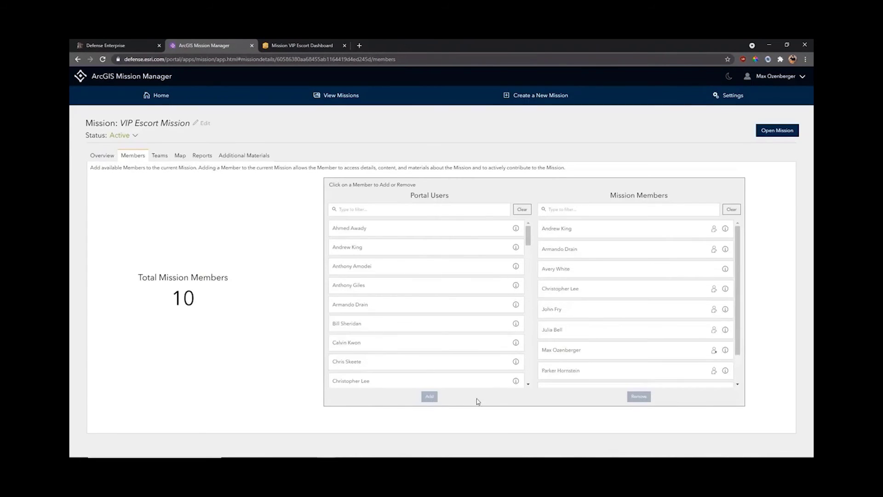
pyautogui.click(669, 271)
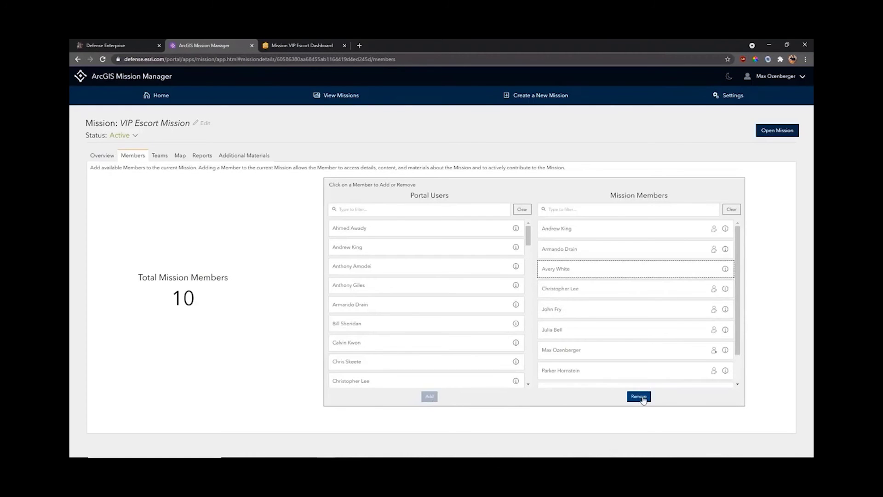
pyautogui.click(639, 397)
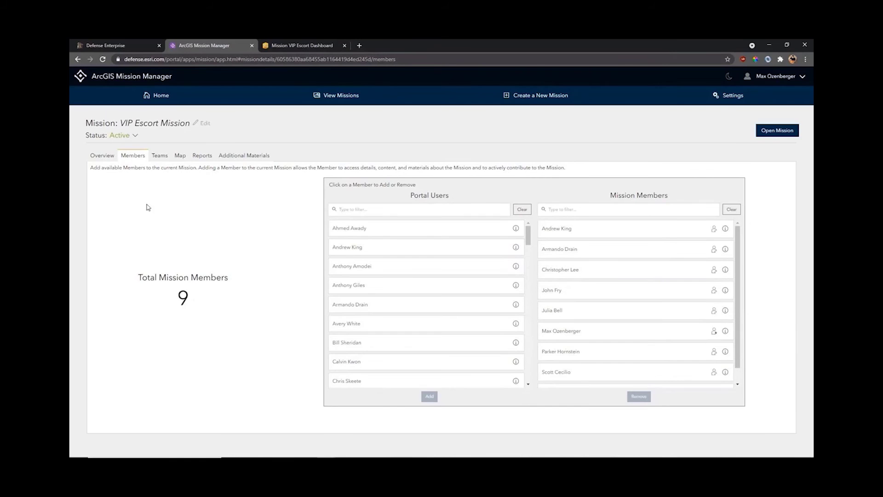
# Step: Review the members of Emergency Response, Escort Team and Fort Myers Security
pyautogui.click(160, 156)
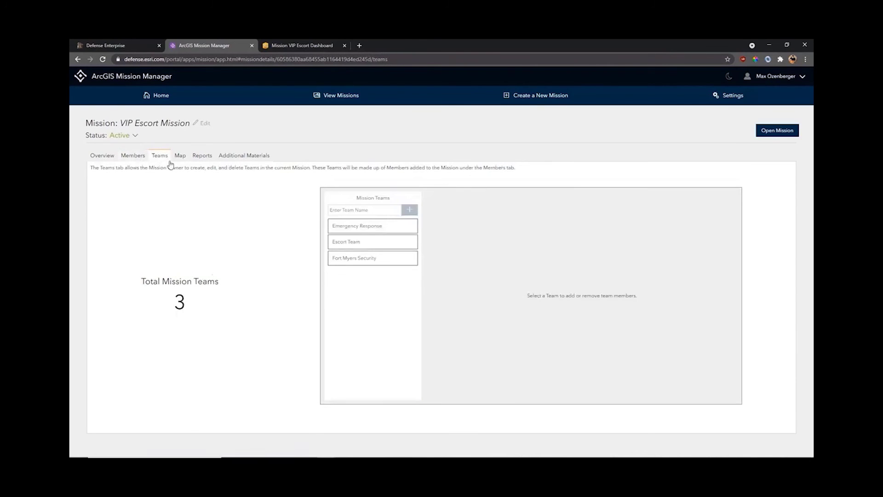
pyautogui.click(362, 227)
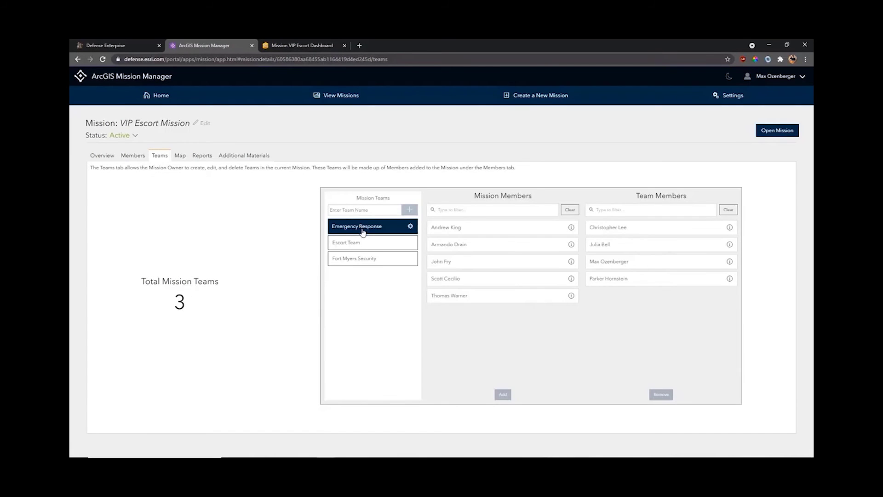
pyautogui.click(363, 242)
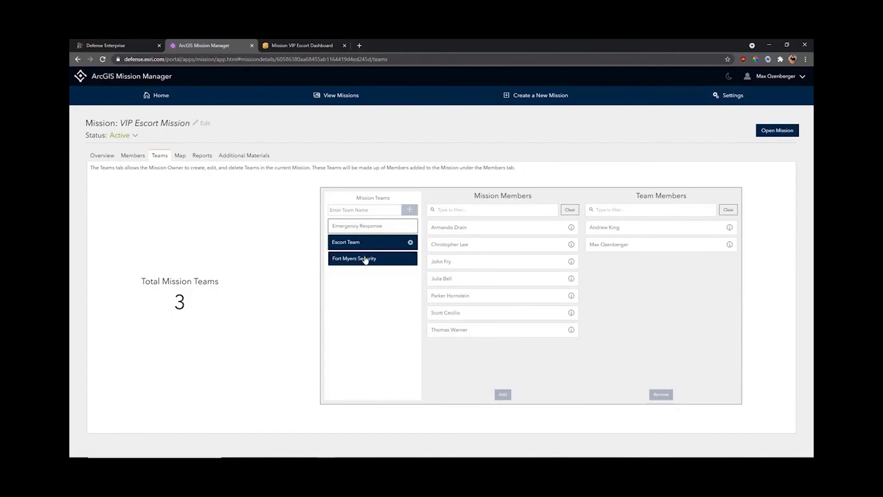
pyautogui.click(366, 260)
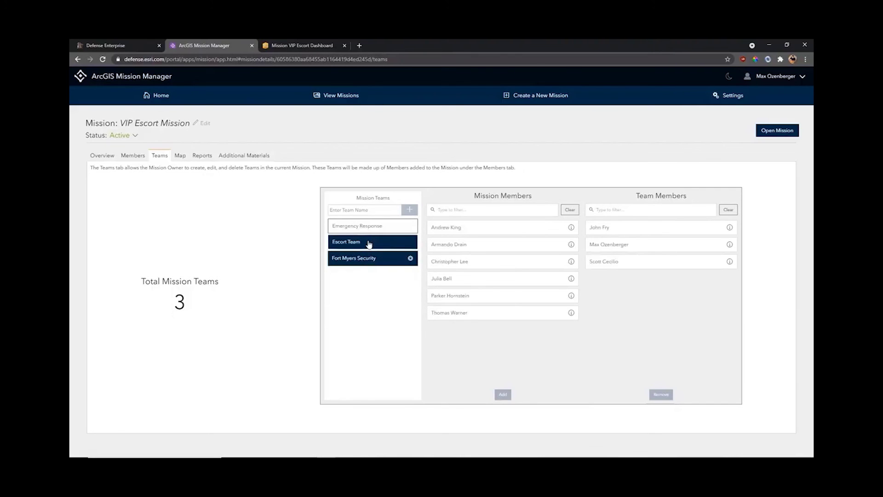
pyautogui.click(368, 243)
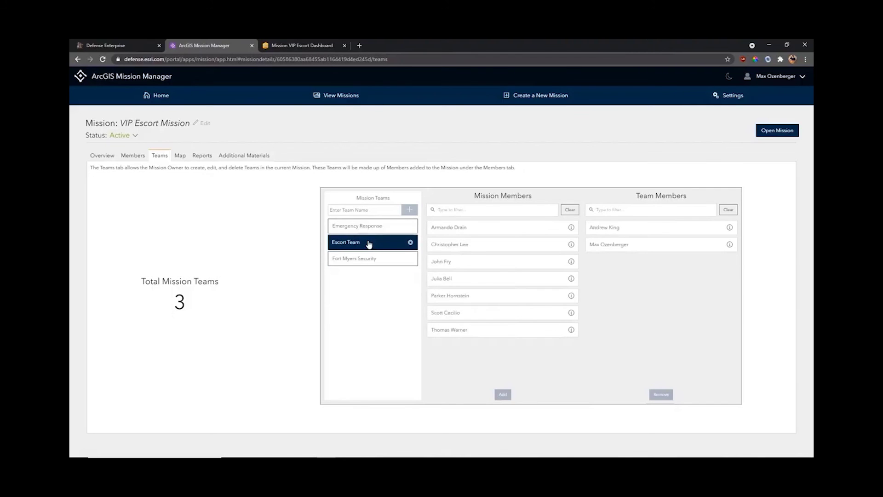
# Step: Remove the first member from the Escort Team
pyautogui.click(624, 228)
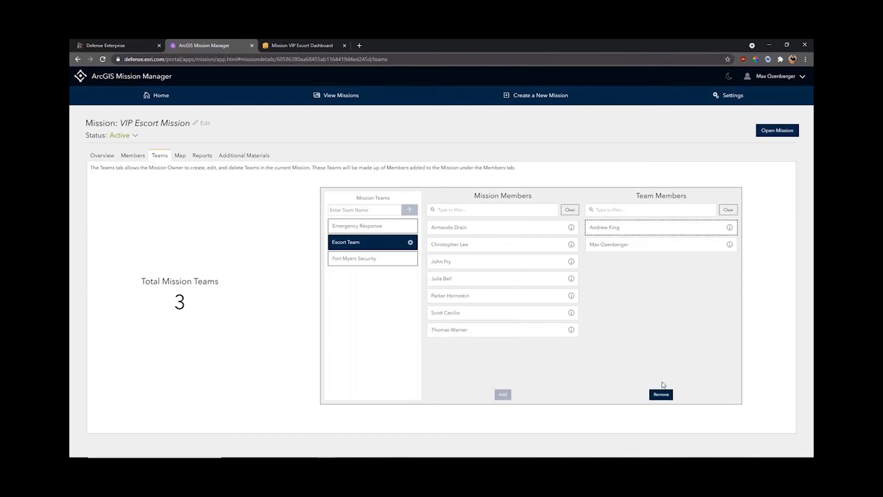
pyautogui.click(662, 392)
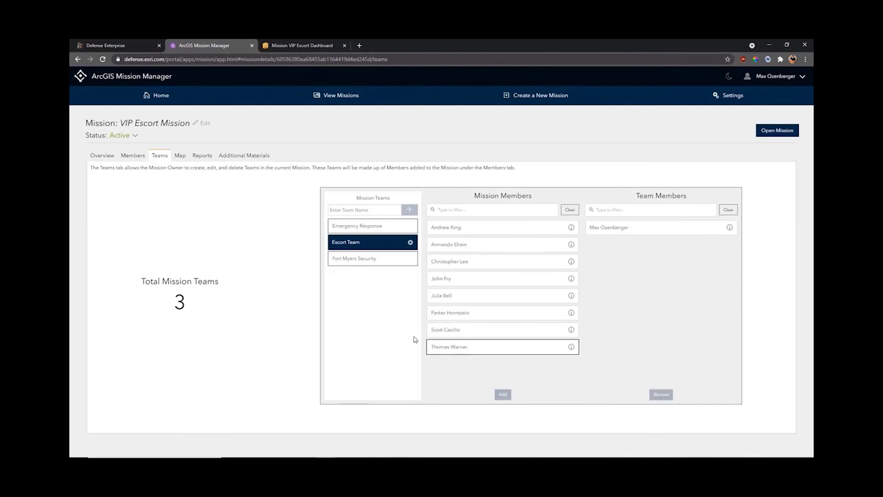
pyautogui.click(181, 157)
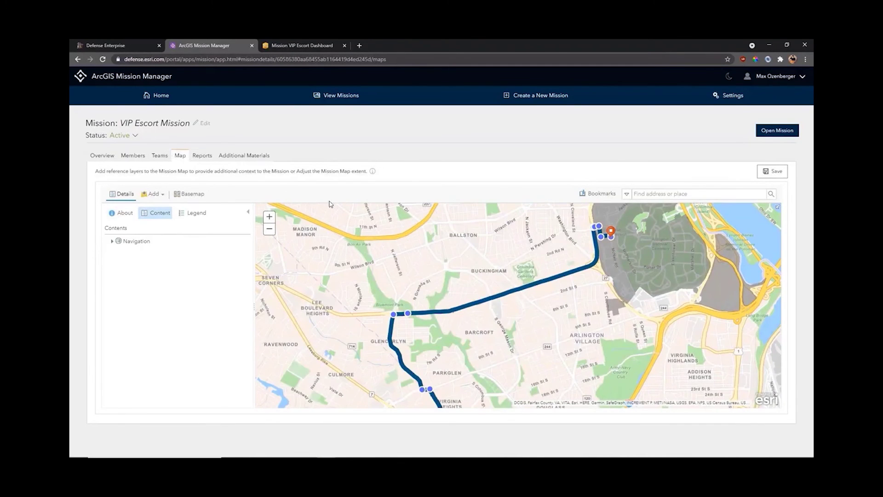
# Step: Search for map layers, switching the source to My Organization's 265 layers
pyautogui.scroll(-1, 432, 282)
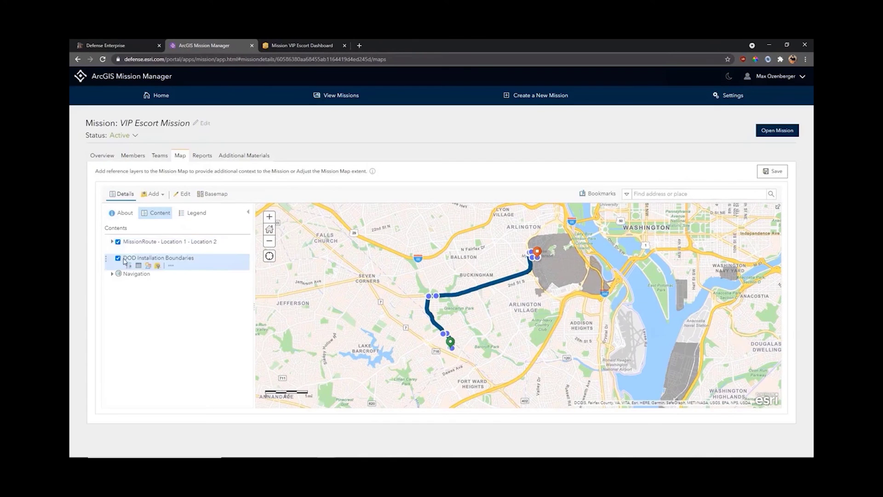
pyautogui.click(158, 195)
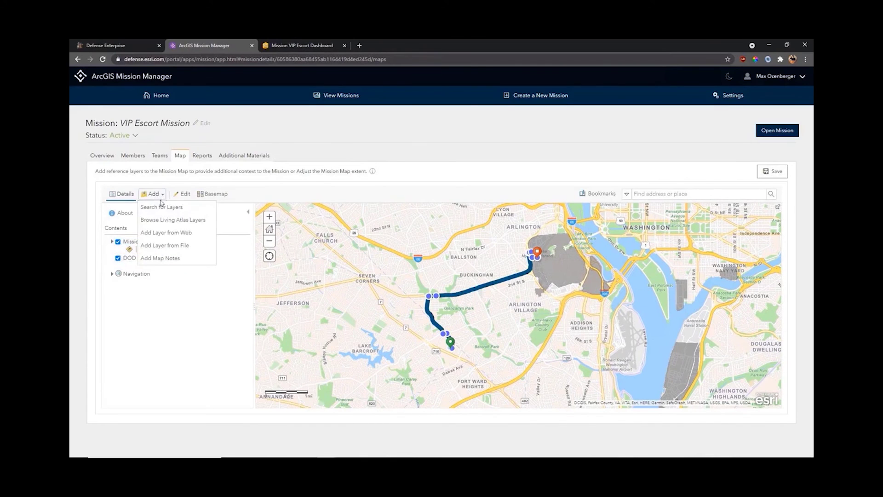
pyautogui.click(160, 207)
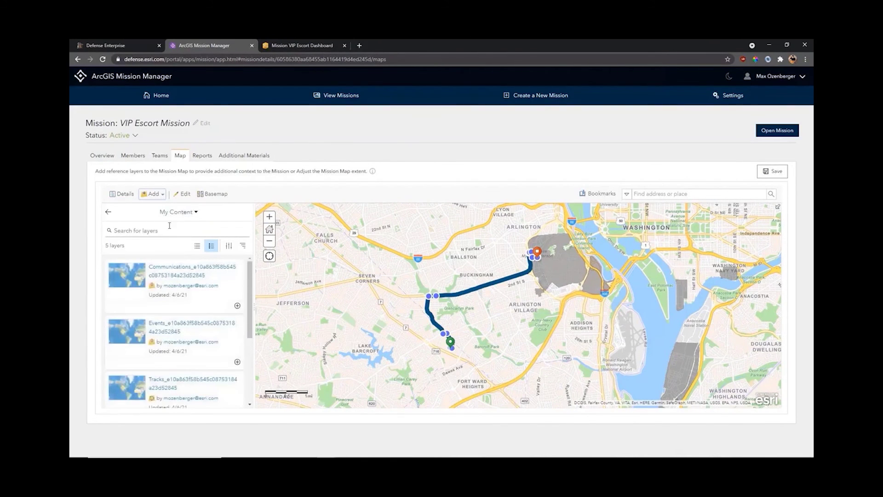
pyautogui.moveTo(252, 285)
pyautogui.mouseDown()
pyautogui.moveTo(255, 336)
pyautogui.moveTo(251, 286)
pyautogui.mouseUp()
pyautogui.click(198, 215)
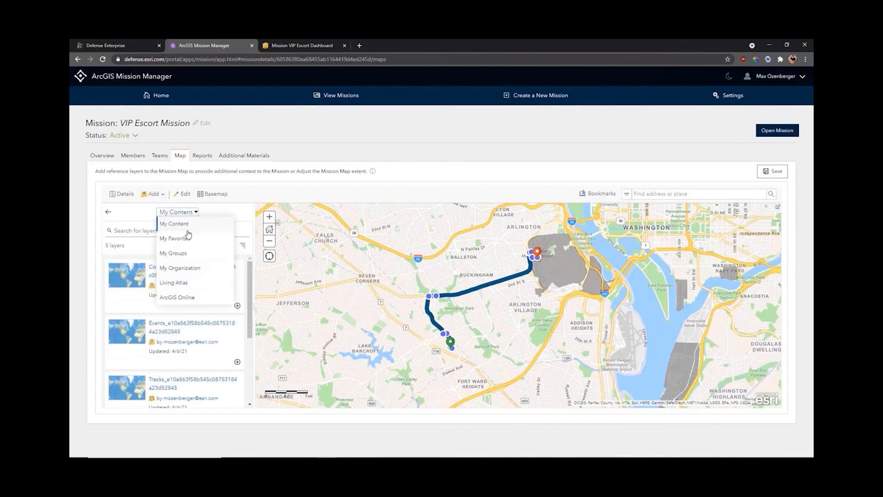
pyautogui.click(182, 272)
pyautogui.moveTo(252, 275)
pyautogui.mouseDown()
pyautogui.moveTo(252, 296)
pyautogui.moveTo(252, 275)
pyautogui.mouseUp()
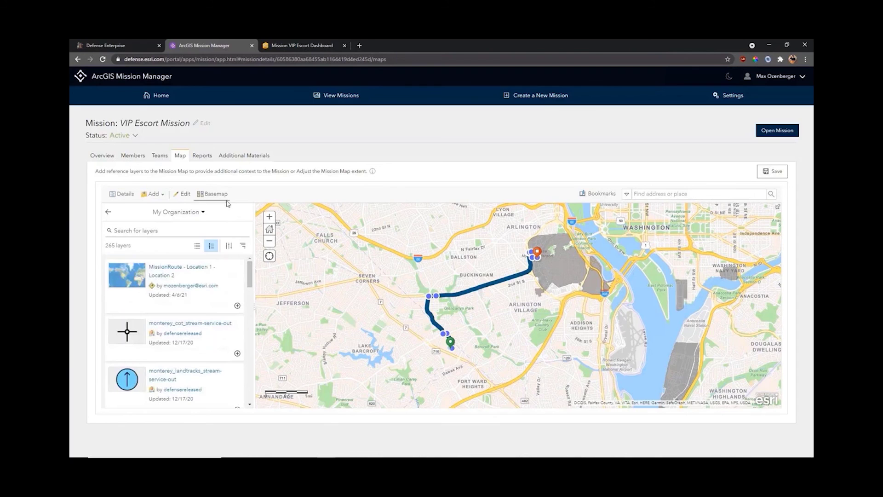
pyautogui.click(204, 158)
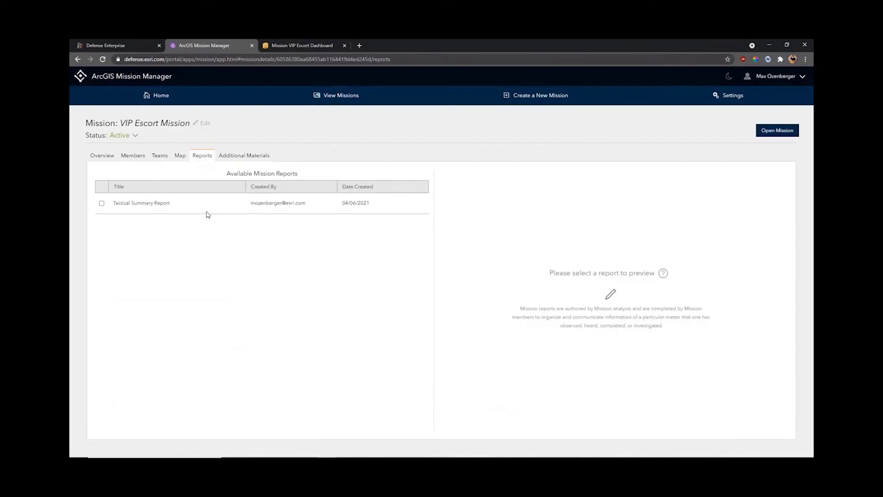
# Step: Check Additional Materials (one VIP Picture image), then return to the mission overview
pyautogui.click(230, 157)
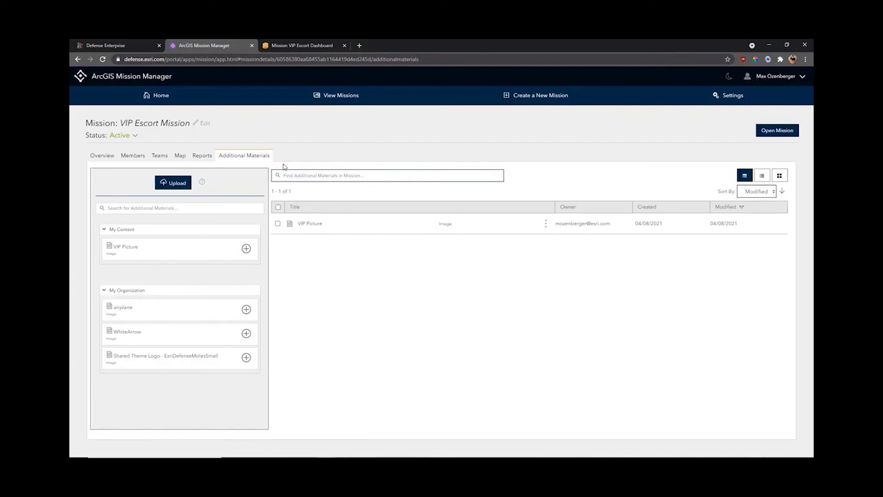
pyautogui.click(100, 155)
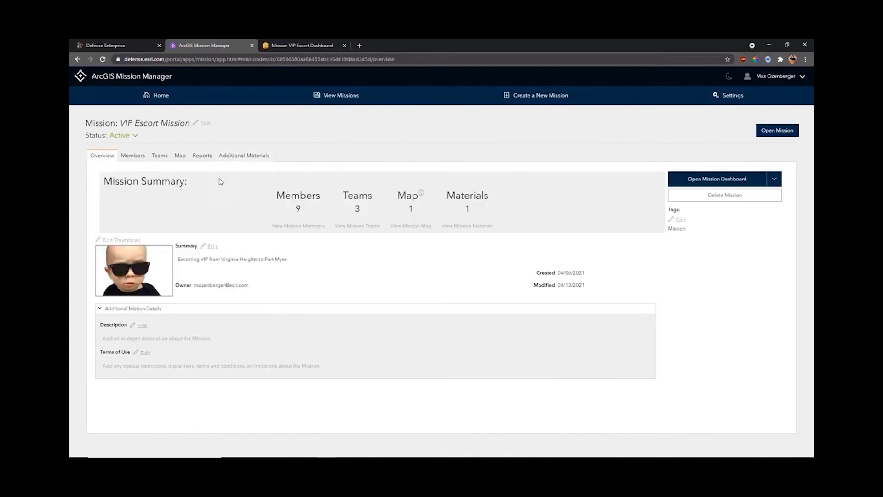